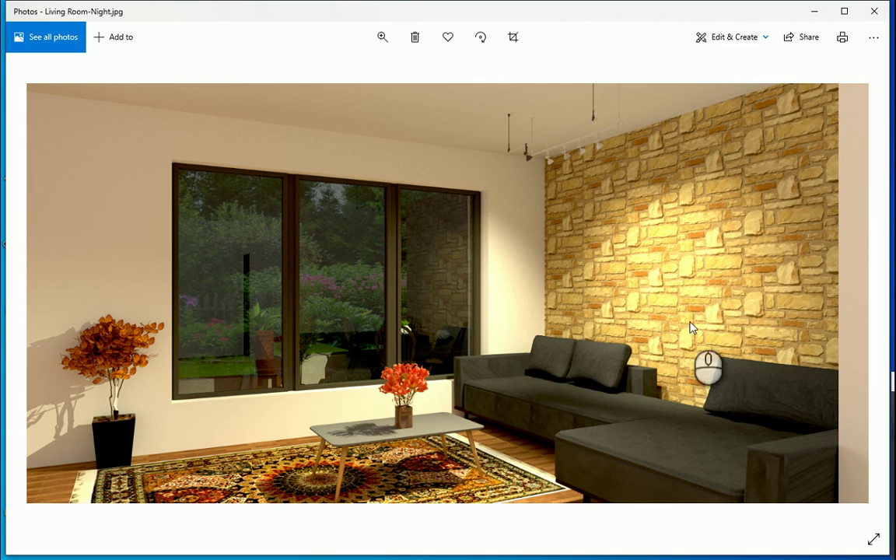
Back in Rhino, select the sofa block and hide it to clear the wall.
{"action": "key", "text": "alt+Tab"}
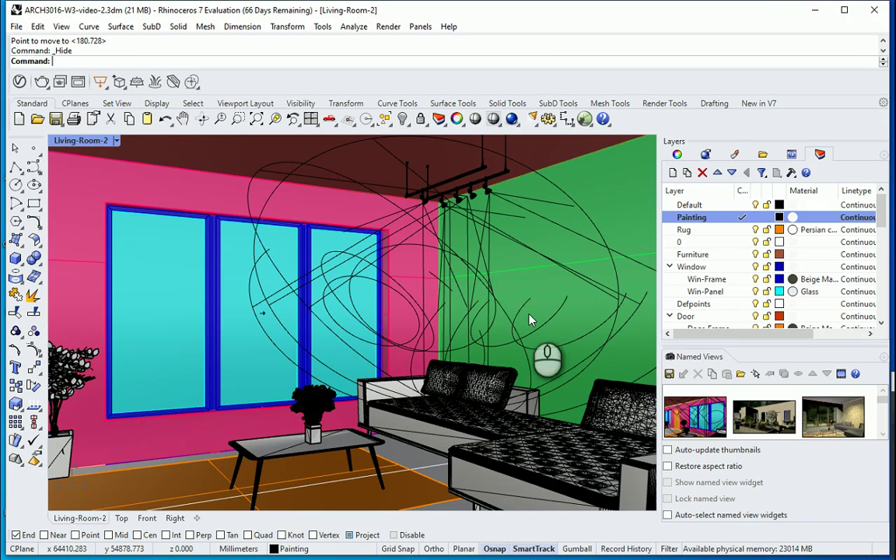
{"action": "left_click", "coordinate": [472, 420]}
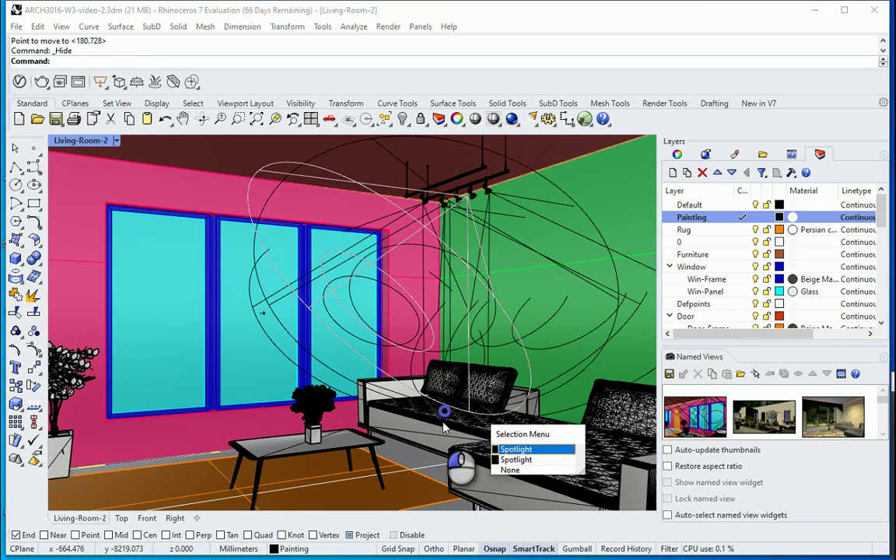
{"action": "left_click", "coordinate": [397, 382]}
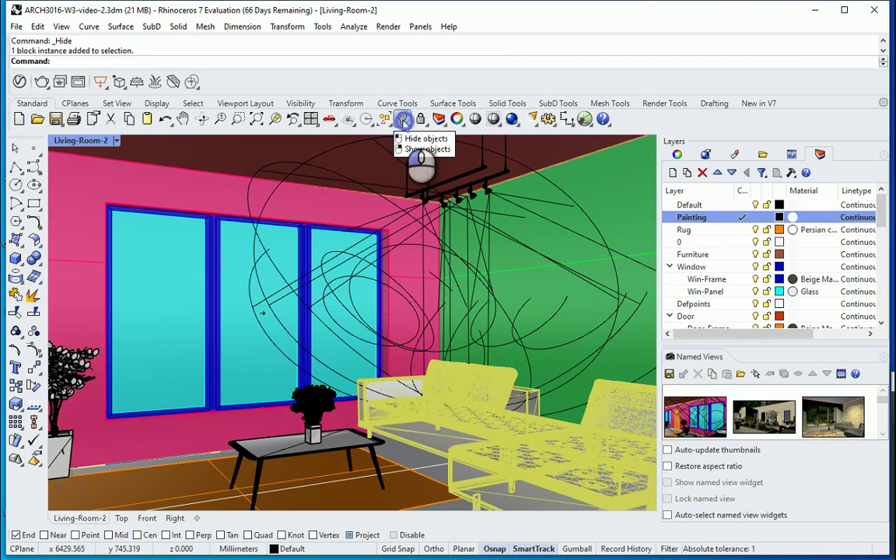
{"action": "left_click", "coordinate": [403, 119]}
Select the floor and start a vertical Plane surface for the painting.
{"action": "left_click", "coordinate": [455, 448]}
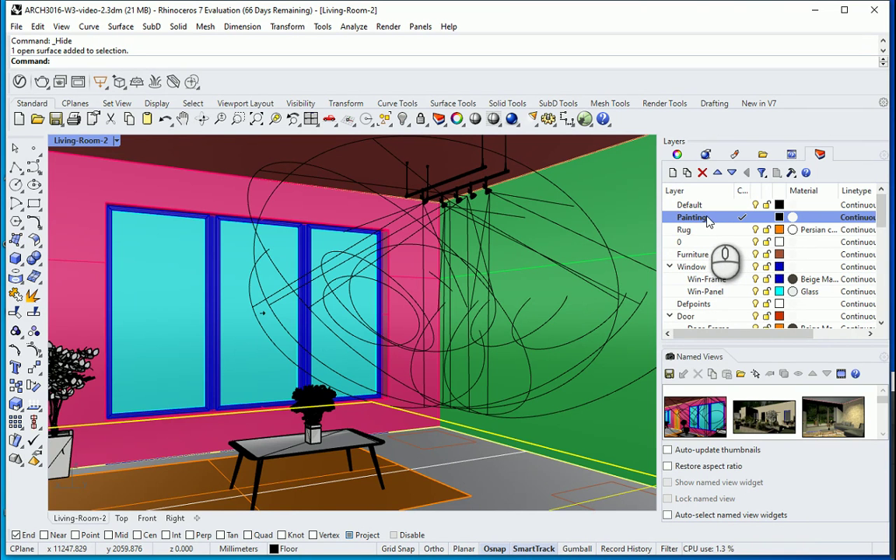
{"action": "left_click", "coordinate": [17, 242]}
{"action": "left_click", "coordinate": [34, 265]}
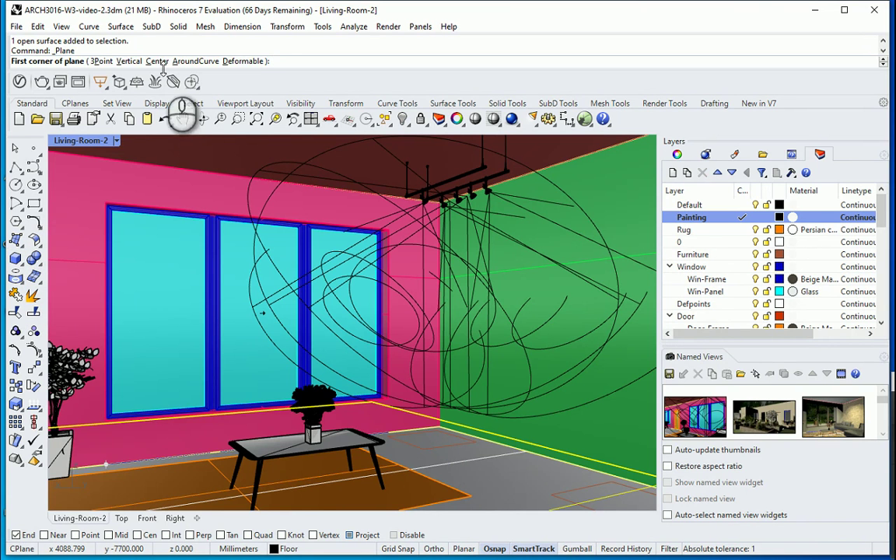
{"action": "left_click", "coordinate": [127, 60]}
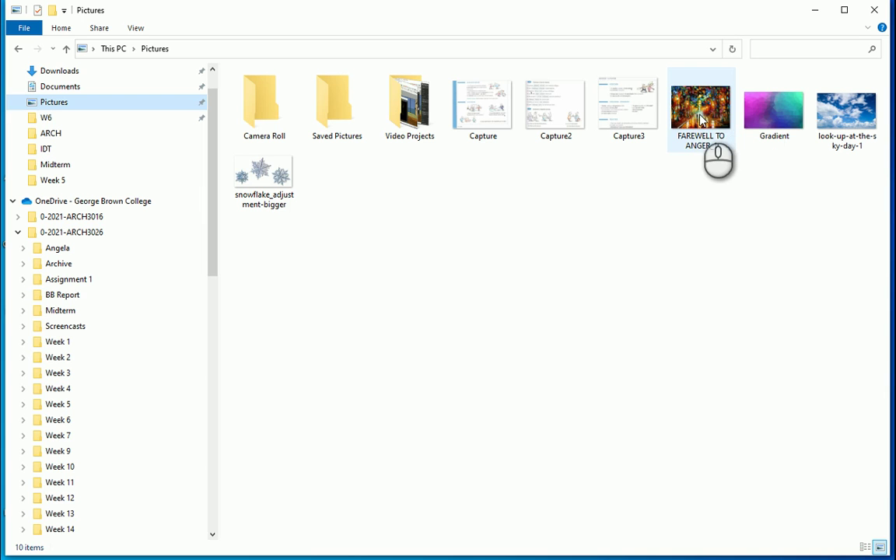
Read the FAREWELL TO ANGER image's 1200 x 857 dimensions from its thumbnail tooltip.
{"action": "mouse_move", "coordinate": [699, 119]}
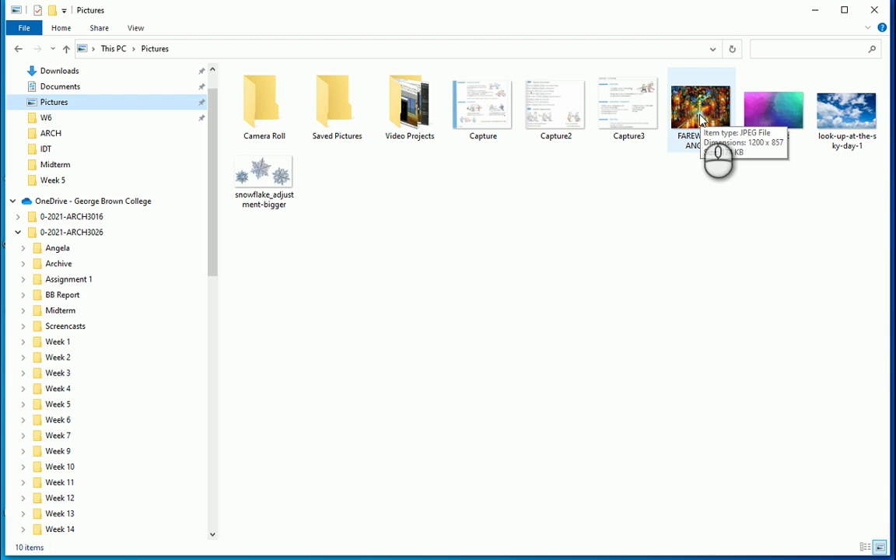
{"action": "left_click", "coordinate": [749, 180]}
{"action": "left_click", "coordinate": [713, 98]}
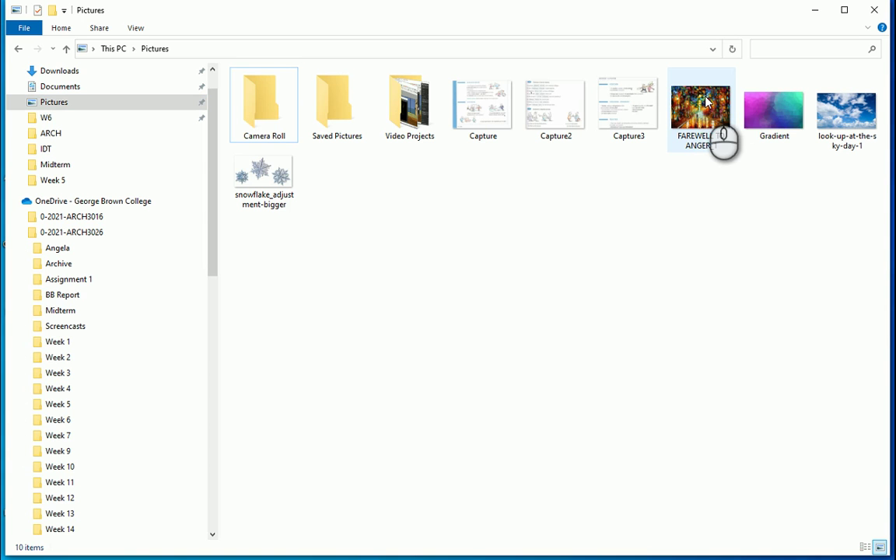
{"action": "mouse_move", "coordinate": [707, 100]}
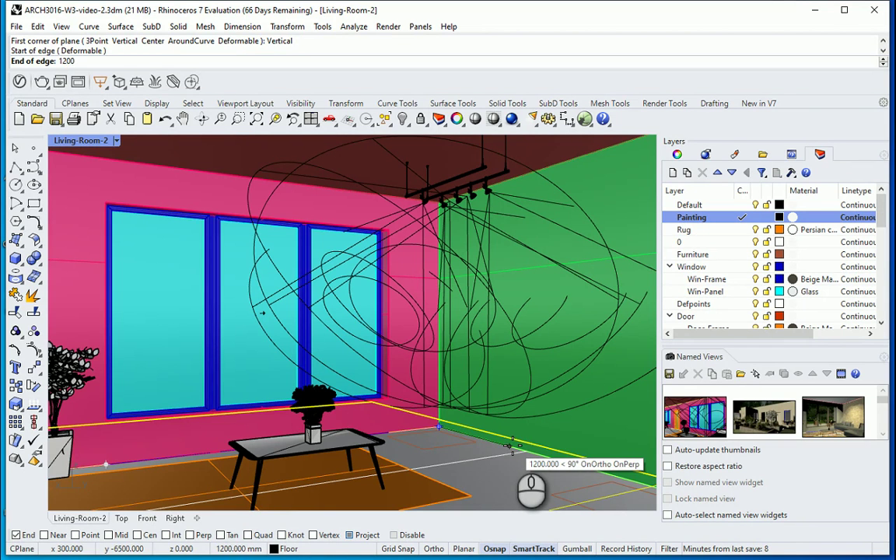
Enter edge length 1200 and height 857, then place the panel on the green wall.
{"action": "key", "text": "Return"}
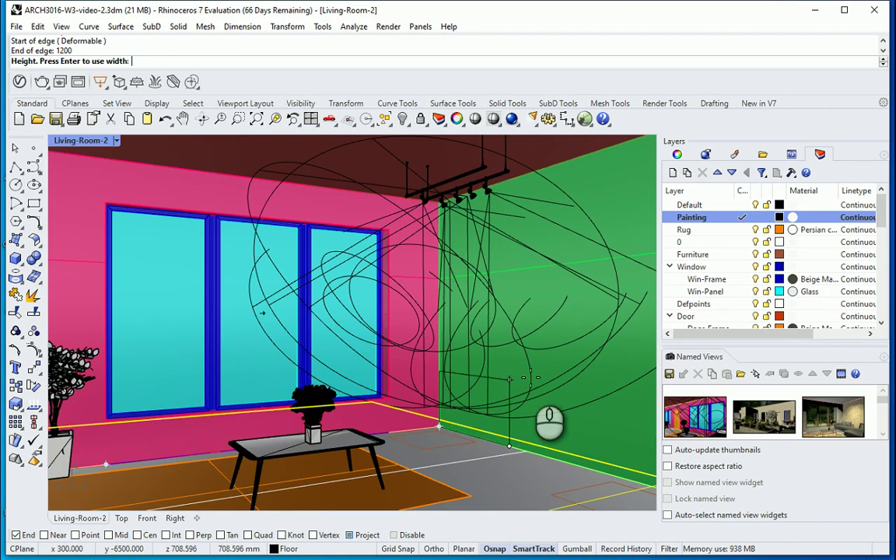
{"action": "scroll", "coordinate": [514, 382], "scroll_direction": "up", "scroll_amount": 5}
{"action": "scroll", "coordinate": [515, 381], "scroll_direction": "down", "scroll_amount": 5}
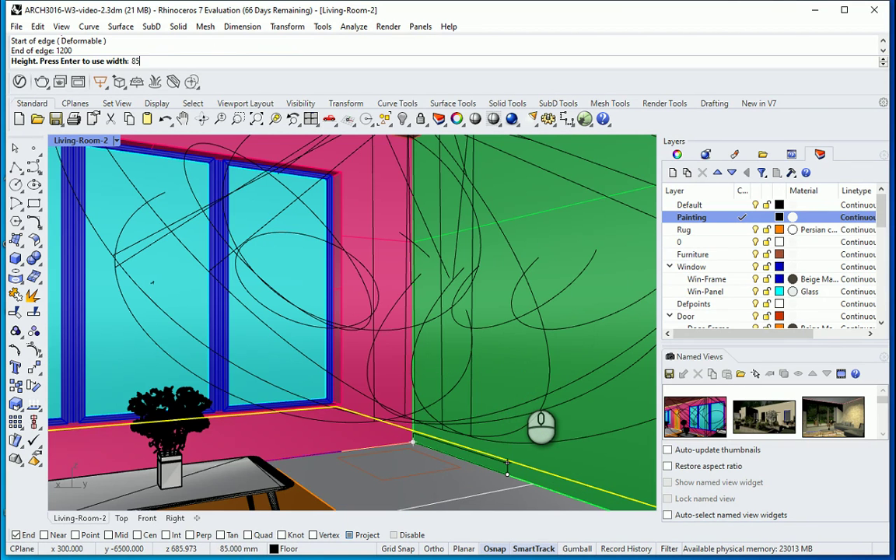
{"action": "key", "text": "Return"}
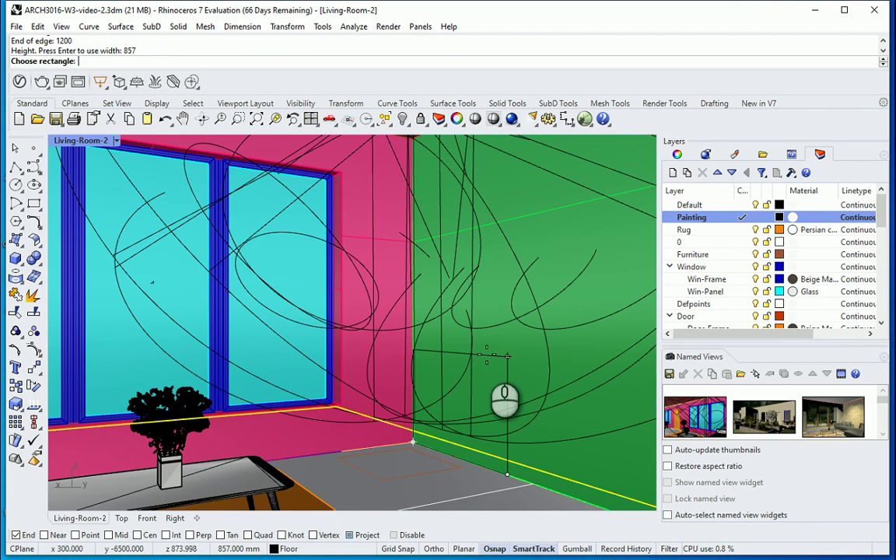
{"action": "left_click", "coordinate": [506, 357]}
{"action": "scroll", "coordinate": [506, 393], "scroll_direction": "up", "scroll_amount": 3}
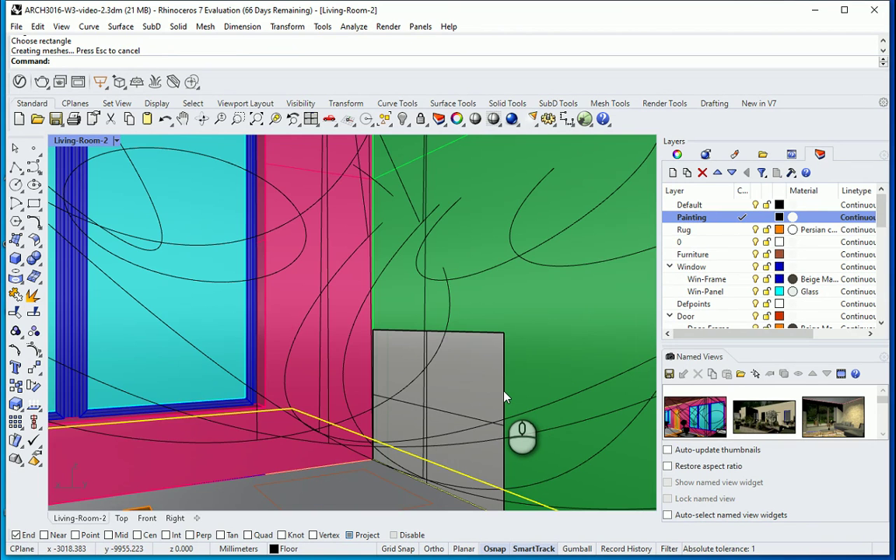
Select the new wall panel and restore the four-viewport layout.
{"action": "left_click", "coordinate": [503, 398]}
{"action": "scroll", "coordinate": [386, 305], "scroll_direction": "down", "scroll_amount": 5}
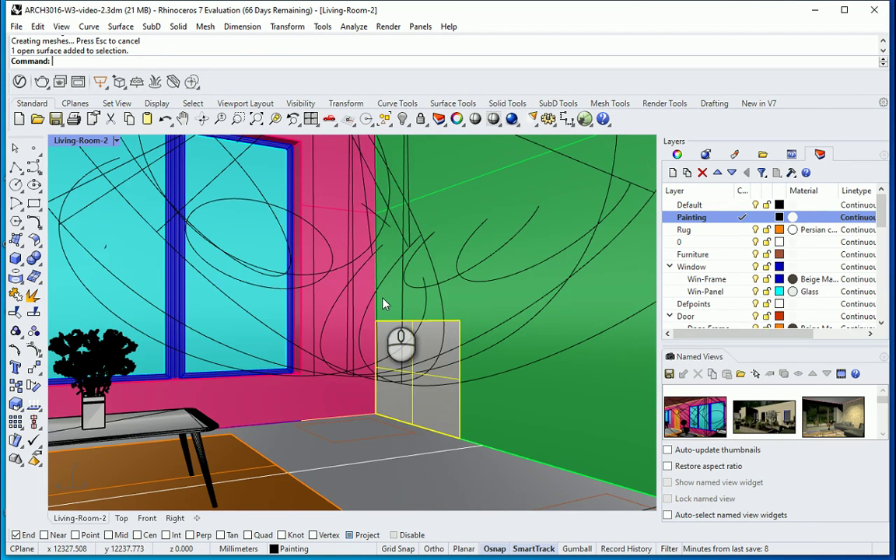
{"action": "double_click", "coordinate": [78, 140]}
{"action": "scroll", "coordinate": [68, 265], "scroll_direction": "up", "scroll_amount": 5}
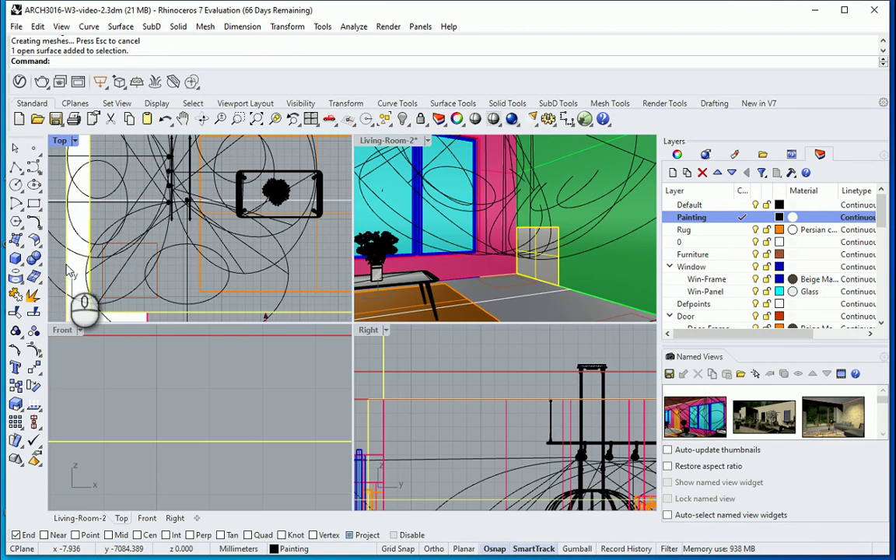
Select all lights in the scene with Select Lights and hide them.
{"action": "left_click", "coordinate": [155, 226]}
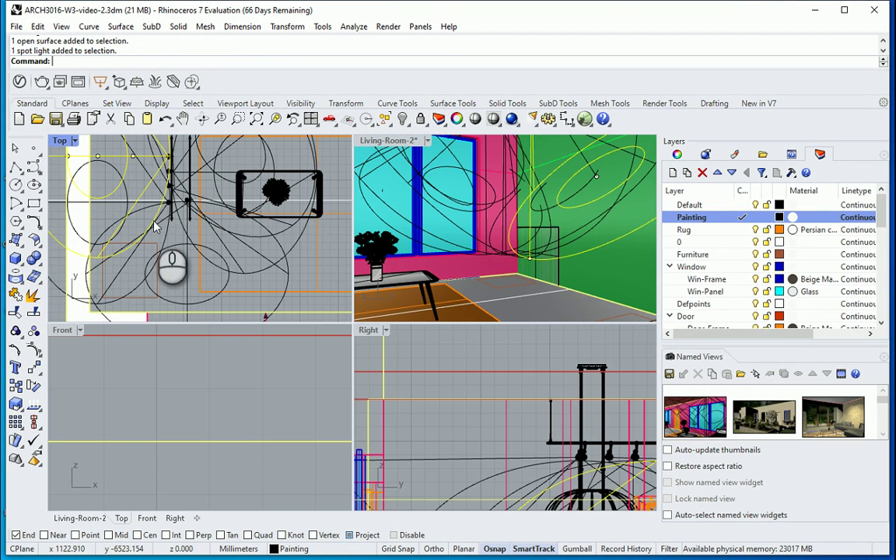
{"action": "left_click", "coordinate": [388, 123]}
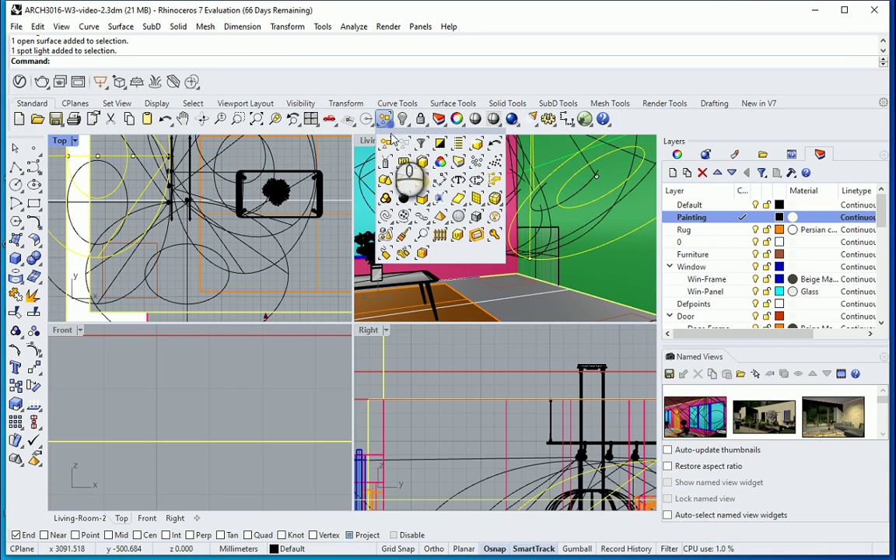
{"action": "left_click", "coordinate": [402, 181]}
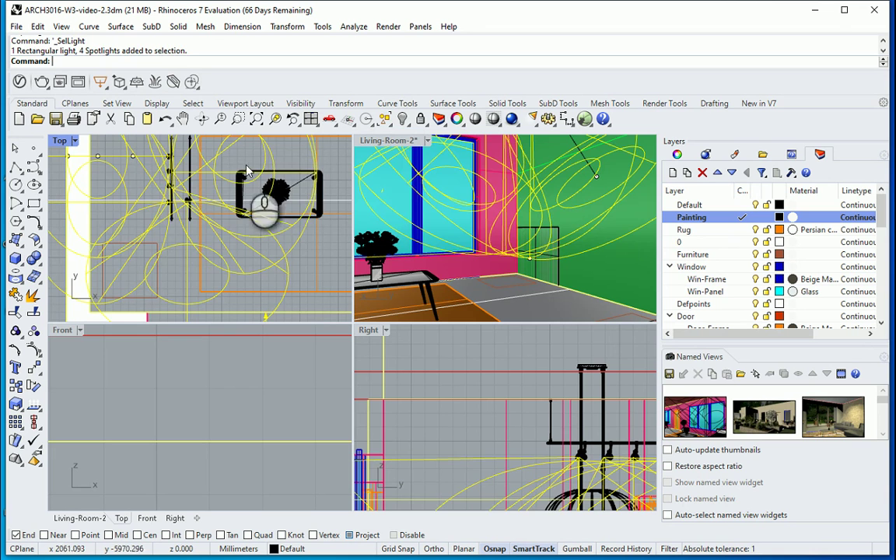
{"action": "left_click", "coordinate": [403, 118]}
{"action": "scroll", "coordinate": [81, 249], "scroll_direction": "up", "scroll_amount": 5}
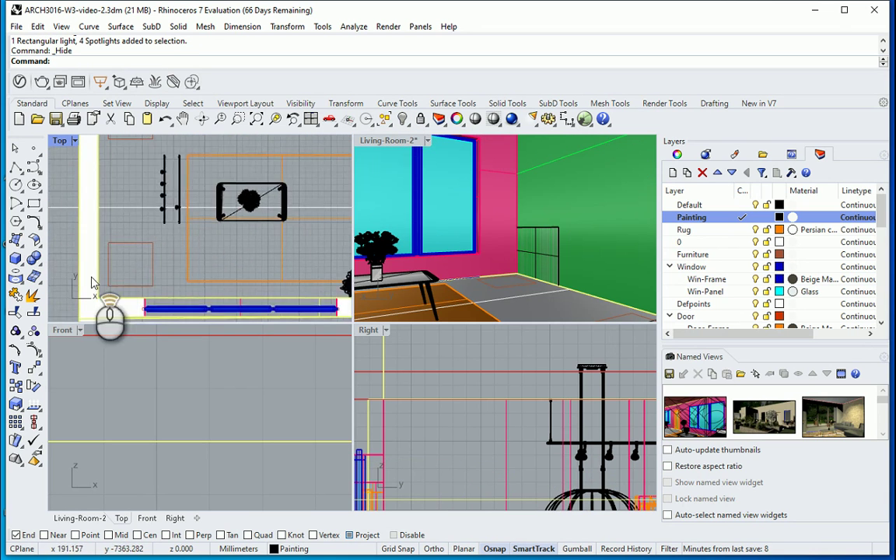
Select the wall panel surface among the overlapping objects.
{"action": "left_click", "coordinate": [550, 263]}
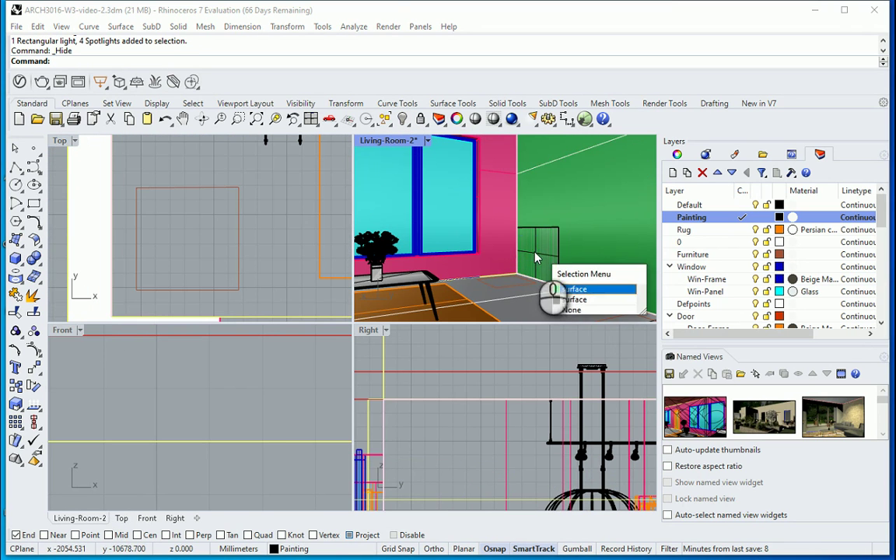
{"action": "left_click", "coordinate": [576, 299]}
{"action": "scroll", "coordinate": [98, 210], "scroll_direction": "down", "scroll_amount": 2}
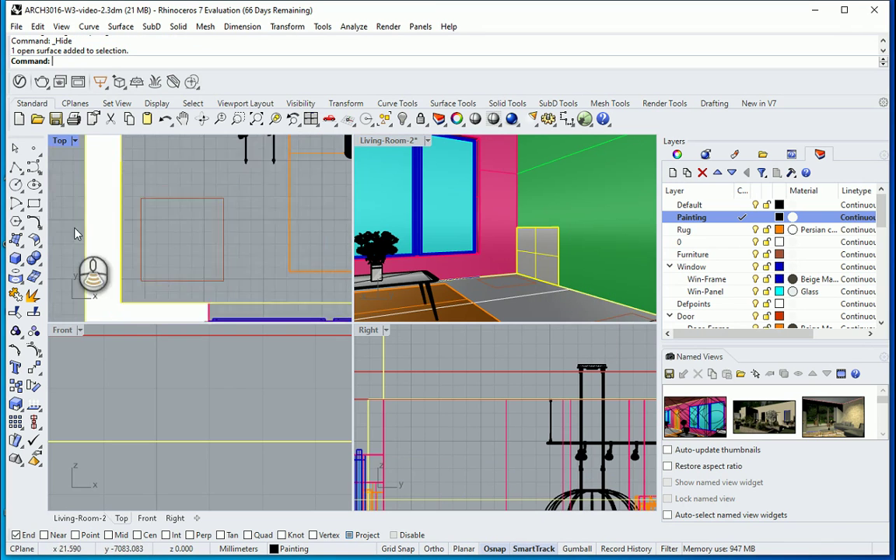
{"action": "scroll", "coordinate": [64, 204], "scroll_direction": "up", "scroll_amount": 2}
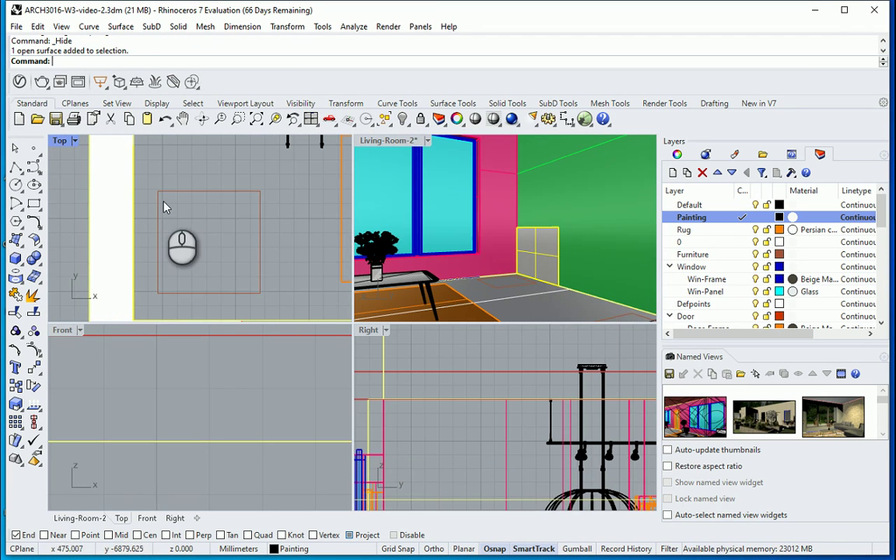
Move the panel from its midpoint to the wall's midpoint, then maximize Perspective.
{"action": "type", "text": "m"}
{"action": "key", "text": "Return"}
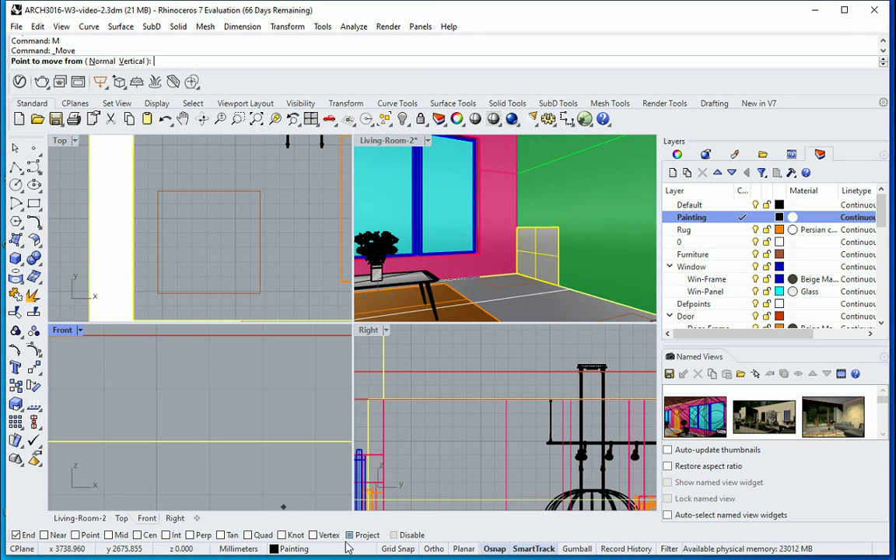
{"action": "left_click", "coordinate": [110, 535]}
{"action": "scroll", "coordinate": [144, 263], "scroll_direction": "down", "scroll_amount": 1}
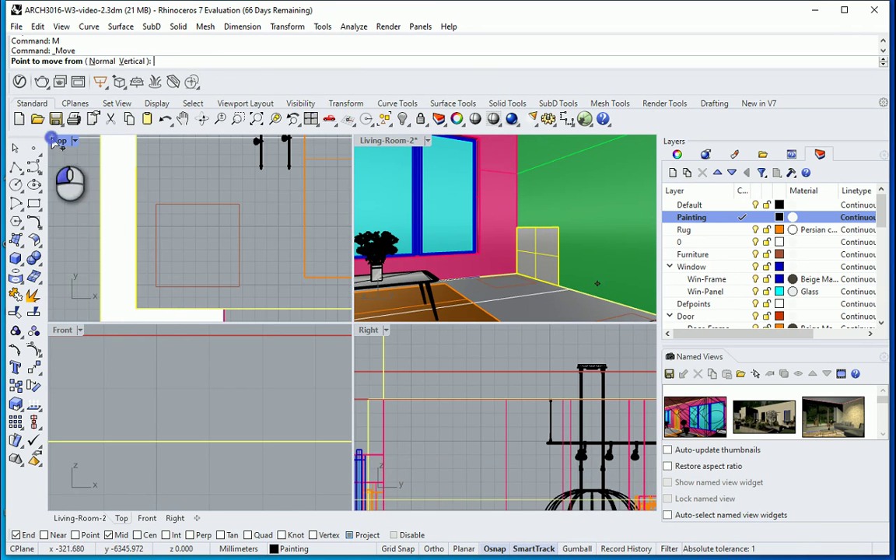
{"action": "left_click", "coordinate": [137, 237]}
{"action": "scroll", "coordinate": [140, 226], "scroll_direction": "down", "scroll_amount": 3}
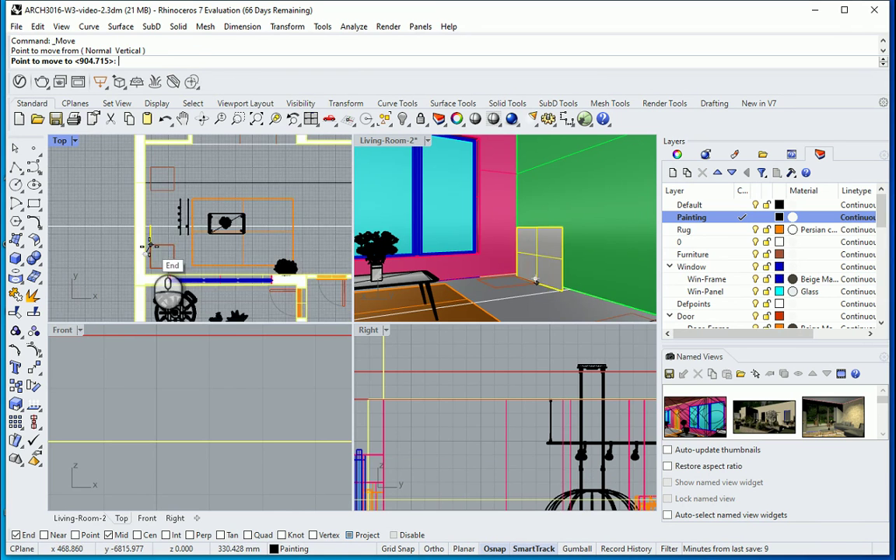
{"action": "left_click", "coordinate": [153, 202]}
{"action": "double_click", "coordinate": [389, 141]}
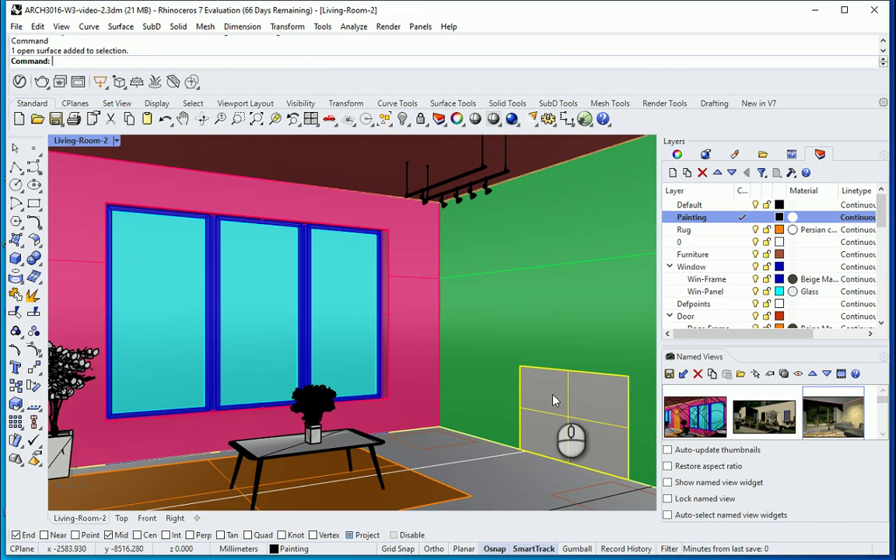
Move the panel vertically 1200 up from its lower corner.
{"action": "type", "text": "M"}
{"action": "key", "text": "Return"}
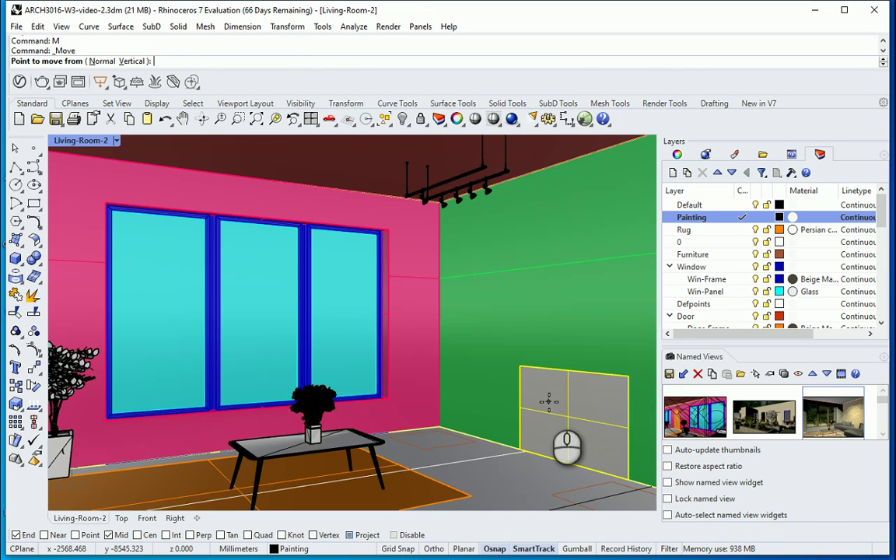
{"action": "left_click", "coordinate": [131, 61]}
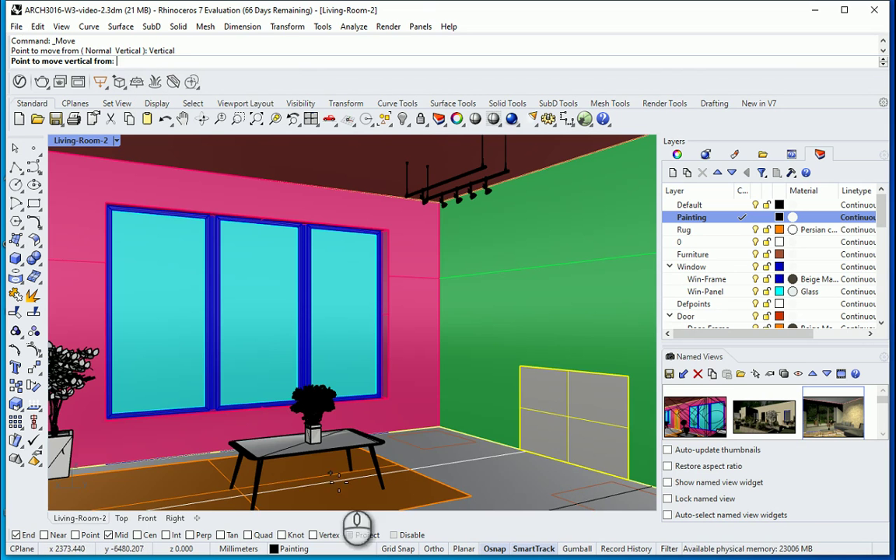
{"action": "left_click", "coordinate": [519, 449]}
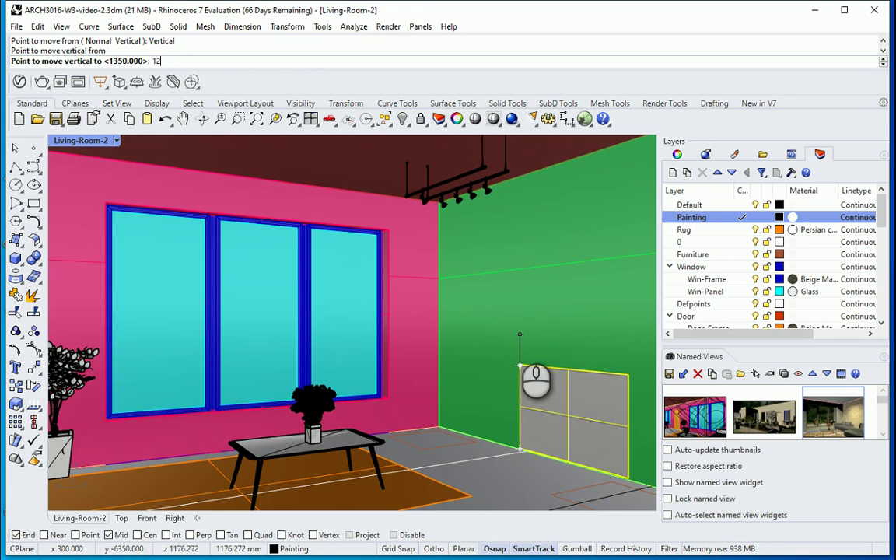
{"action": "type", "text": "1200"}
{"action": "key", "text": "Return"}
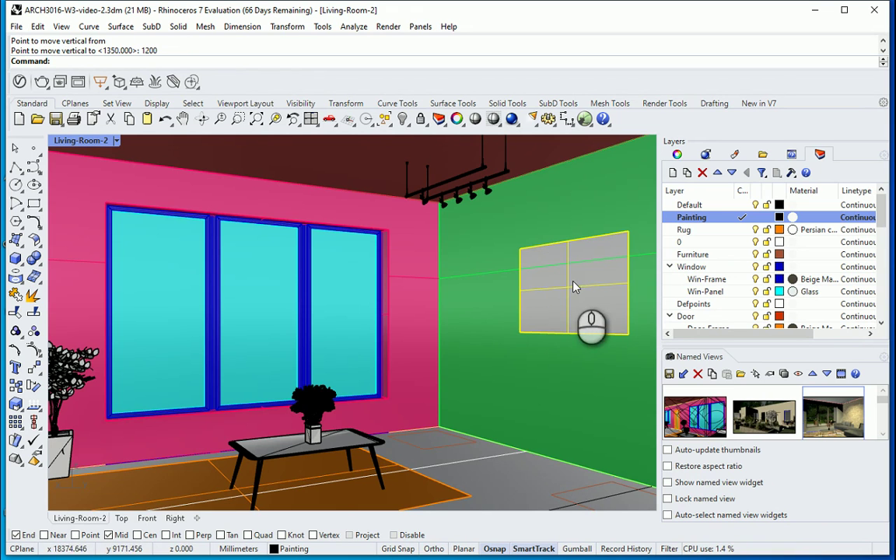
In four-view layout, repeat Move to shift the painting 1 flush onto the wall.
{"action": "double_click", "coordinate": [85, 141]}
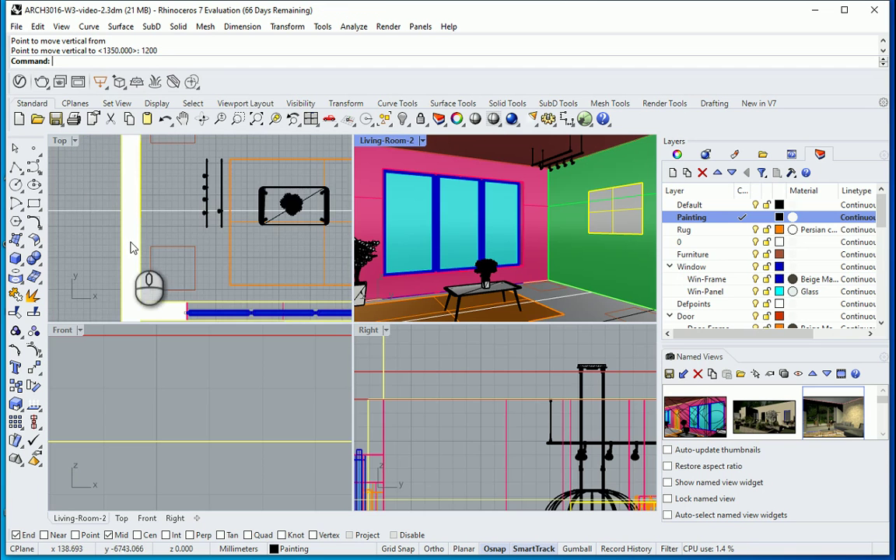
{"action": "scroll", "coordinate": [137, 181], "scroll_direction": "up", "scroll_amount": 3}
{"action": "scroll", "coordinate": [168, 196], "scroll_direction": "up", "scroll_amount": 3}
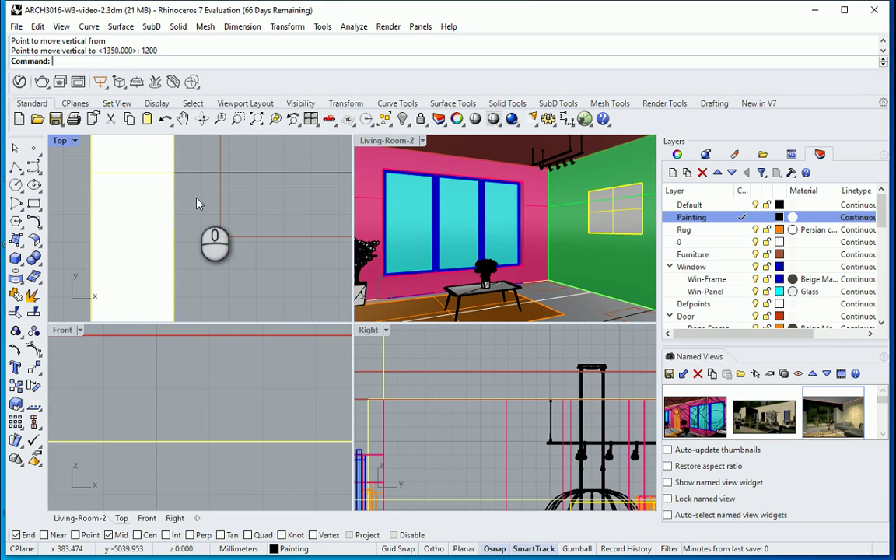
{"action": "right_click", "coordinate": [196, 204]}
{"action": "left_click", "coordinate": [174, 225]}
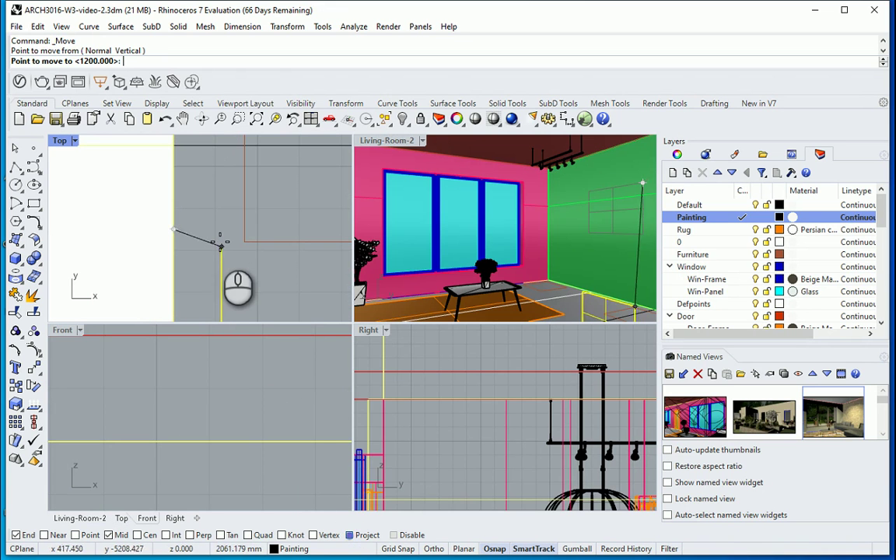
{"action": "type", "text": "1"}
{"action": "key", "text": "Return"}
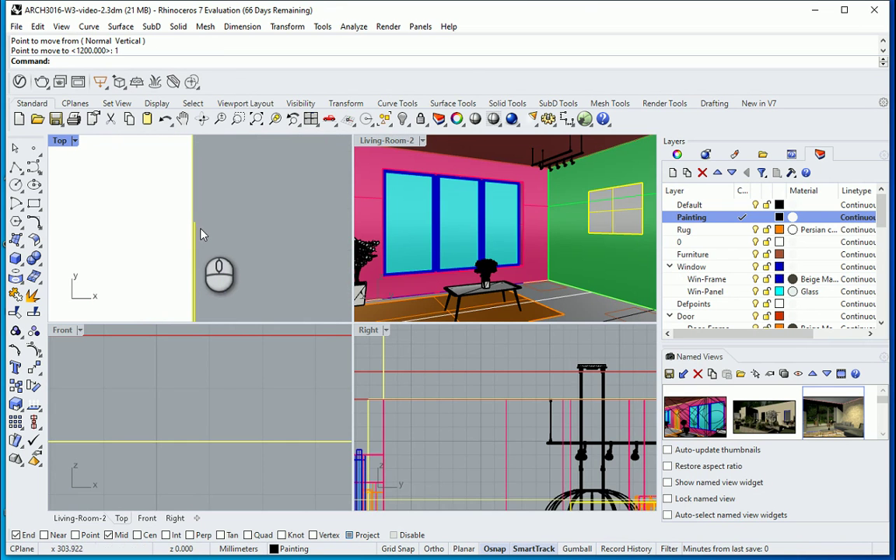
Maximize Living-Room-2, invert selection and hide, switch to Rendered, and select the painting.
{"action": "left_click", "coordinate": [391, 140]}
{"action": "double_click", "coordinate": [393, 142]}
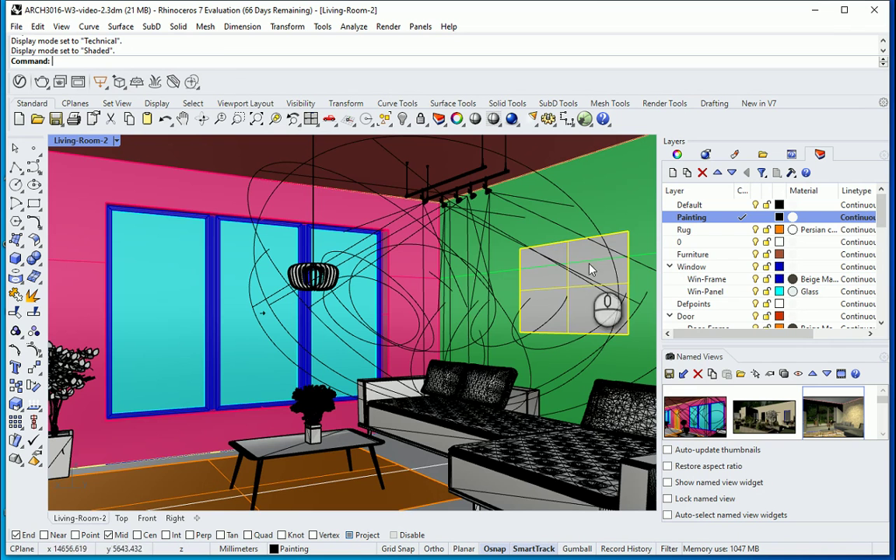
{"action": "left_click", "coordinate": [387, 121]}
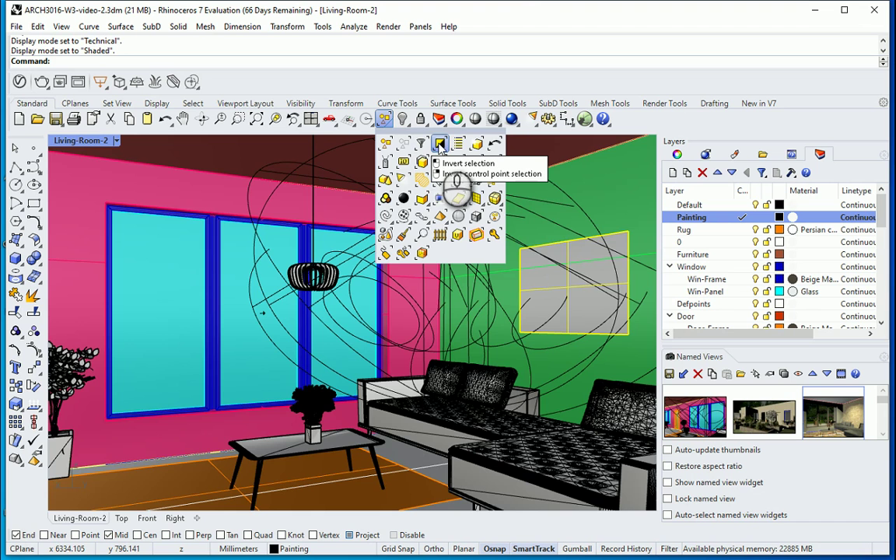
{"action": "left_click", "coordinate": [440, 145]}
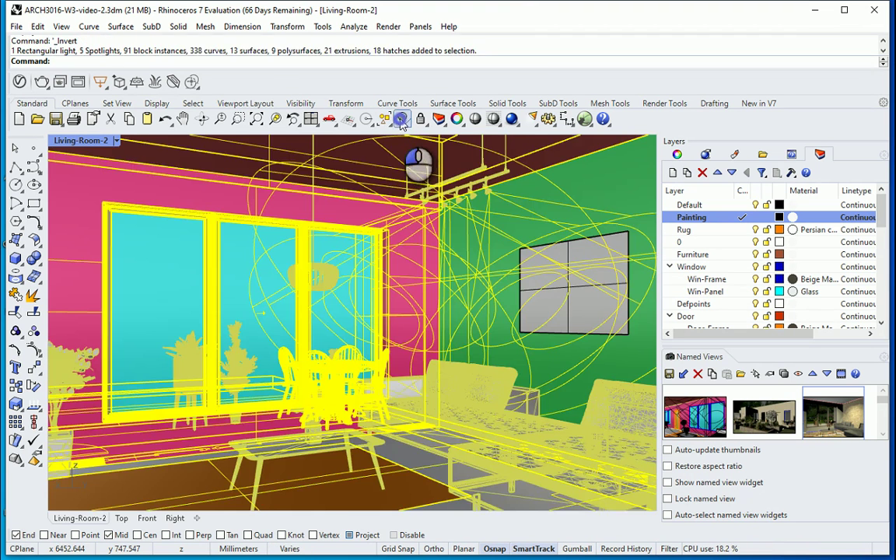
{"action": "left_click", "coordinate": [402, 119]}
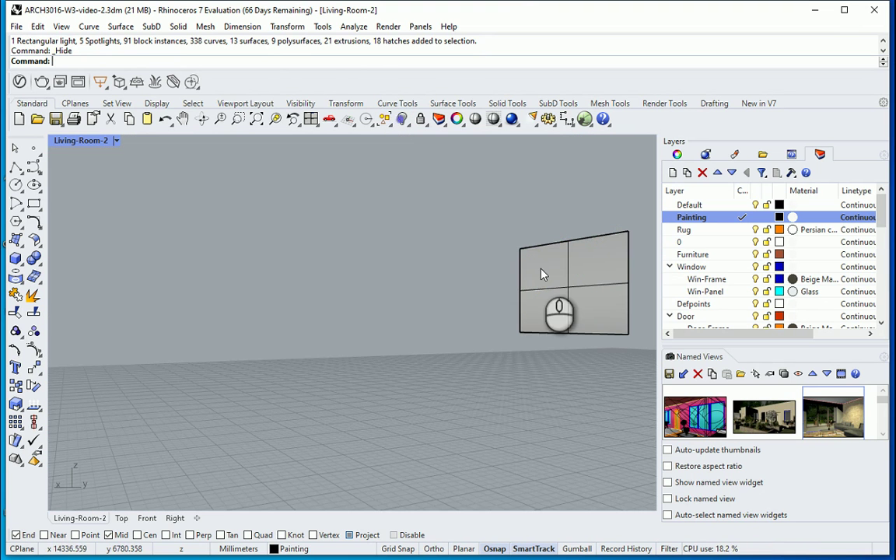
{"action": "left_click", "coordinate": [117, 141]}
{"action": "left_click", "coordinate": [156, 146]}
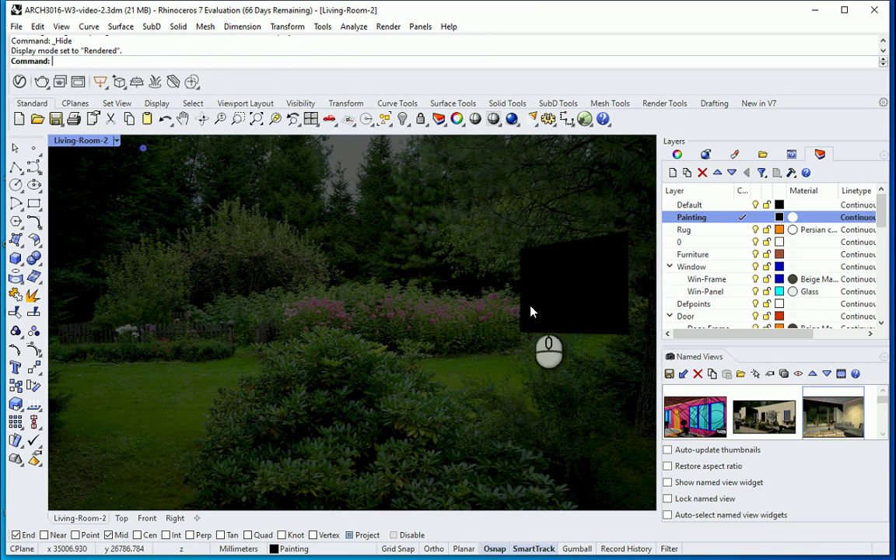
{"action": "left_click", "coordinate": [565, 280]}
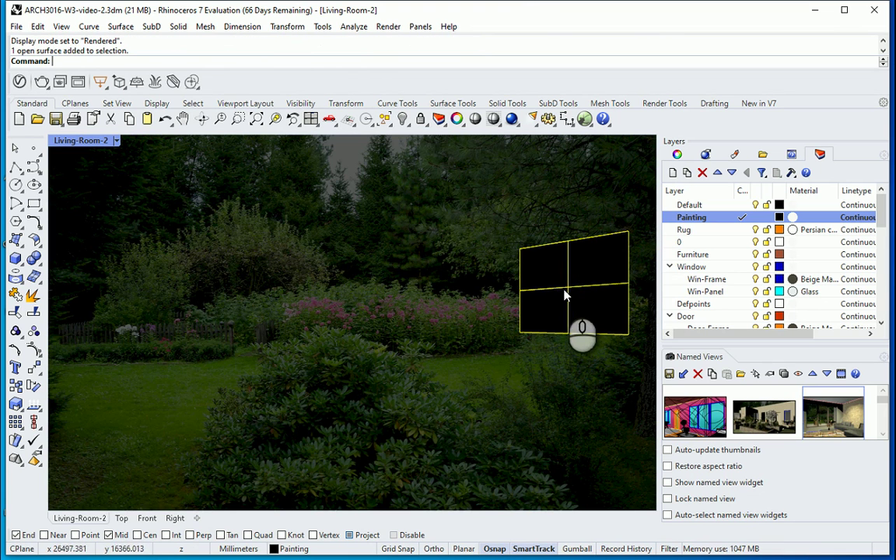
Assign the Painting layer a new Custom material with FAREWELL TO ANGER_1 as colour texture.
{"action": "left_click", "coordinate": [810, 220]}
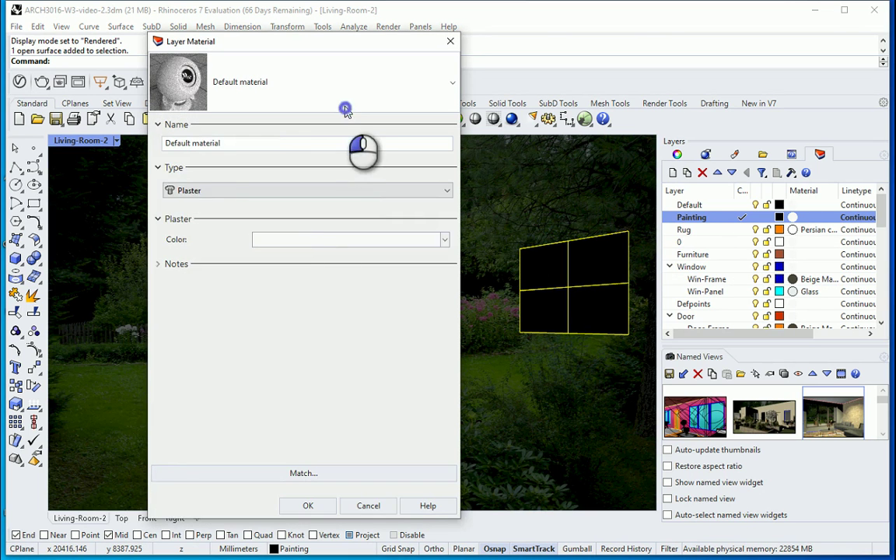
{"action": "left_click", "coordinate": [345, 109]}
{"action": "left_click", "coordinate": [276, 147]}
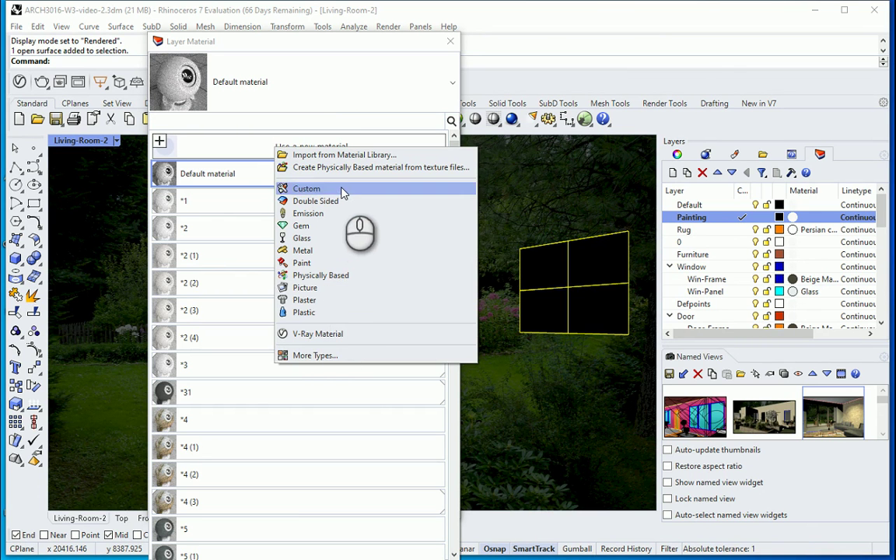
{"action": "left_click", "coordinate": [306, 188]}
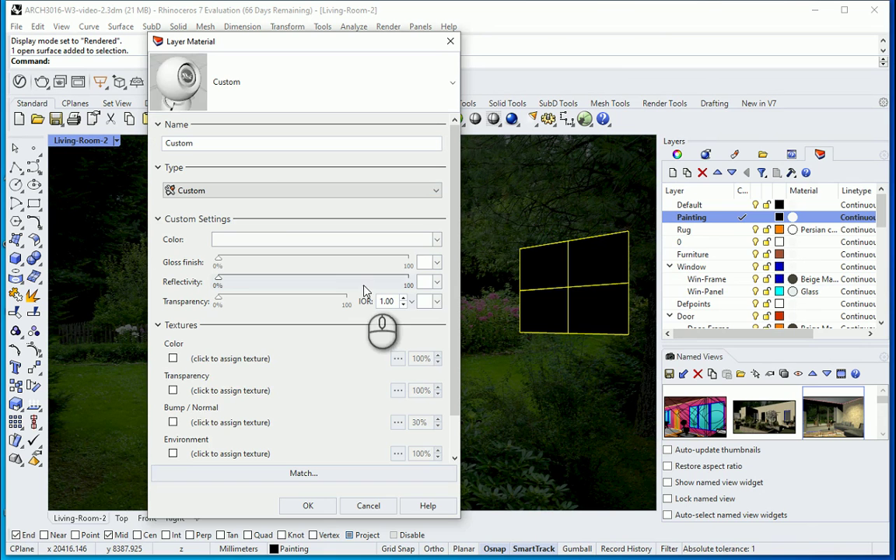
{"action": "left_click", "coordinate": [221, 363]}
{"action": "left_click", "coordinate": [681, 152]}
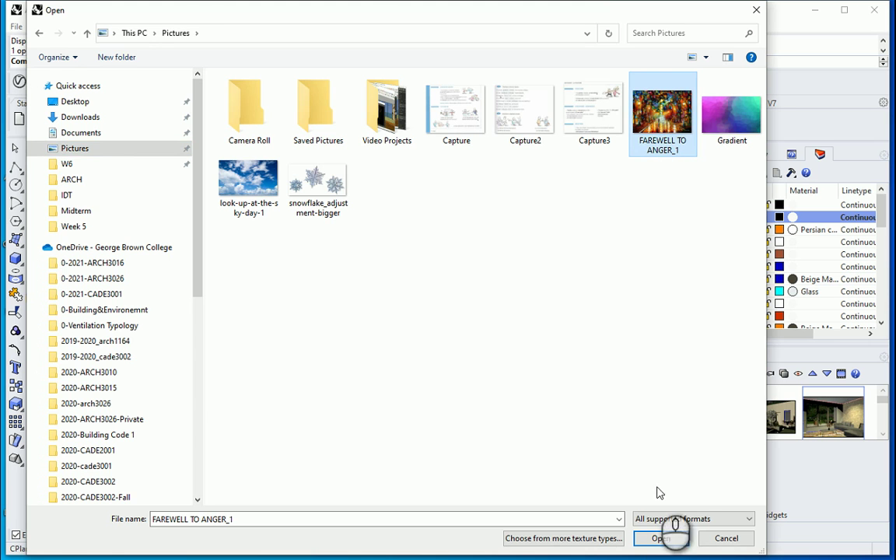
{"action": "left_click", "coordinate": [644, 540]}
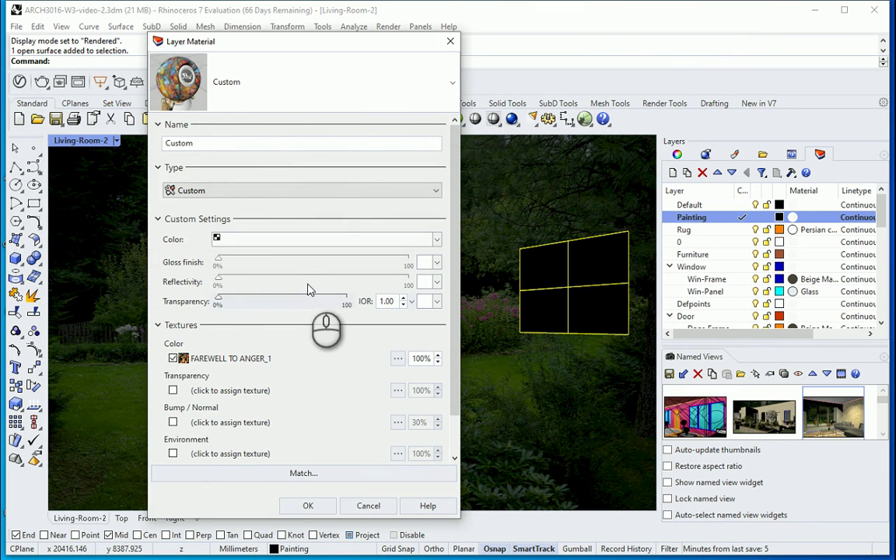
{"action": "left_click", "coordinate": [308, 506]}
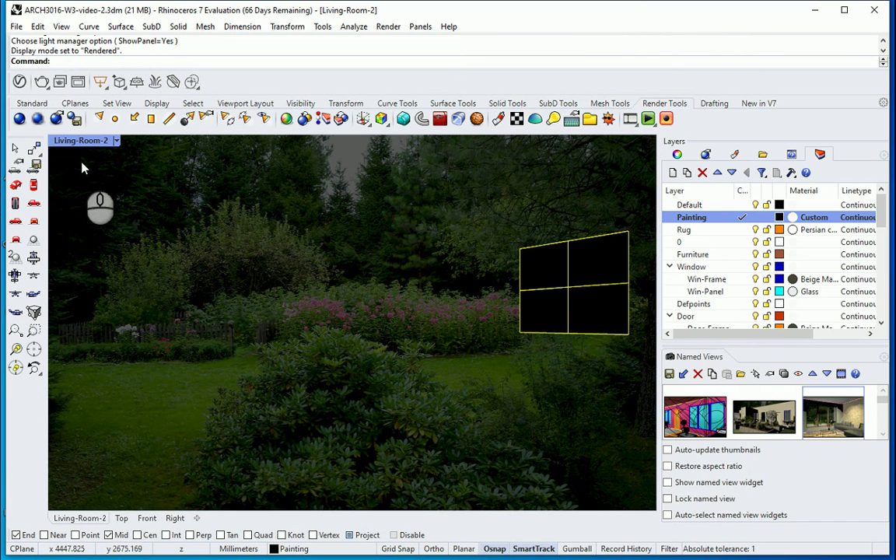
Set the viewport to Shaded and create a sublayer named Frame under Painting.
{"action": "left_click", "coordinate": [116, 142]}
{"action": "left_click", "coordinate": [156, 130]}
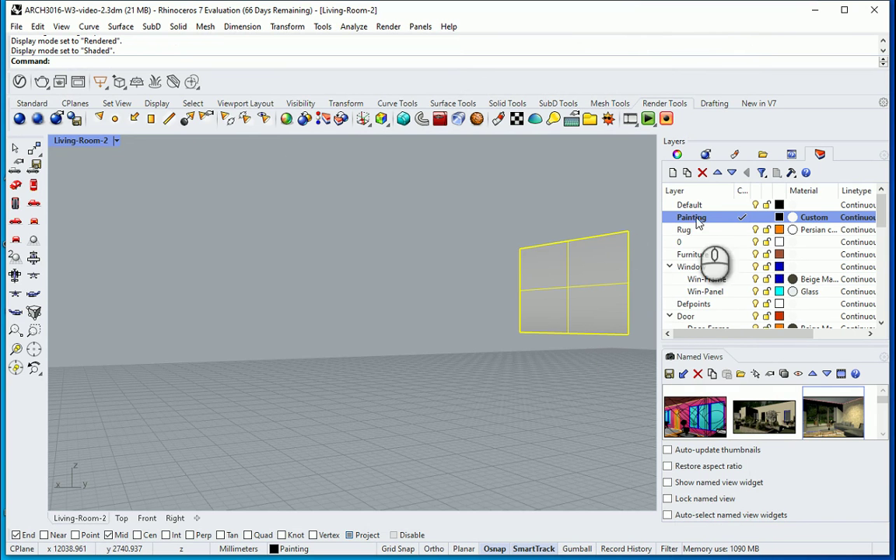
{"action": "left_click", "coordinate": [687, 172]}
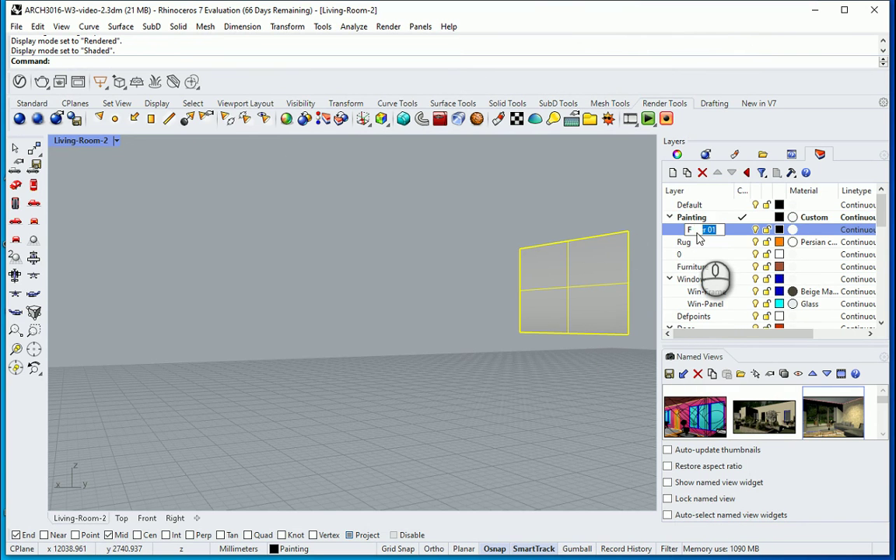
{"action": "type", "text": "Frame"}
{"action": "key", "text": "Return"}
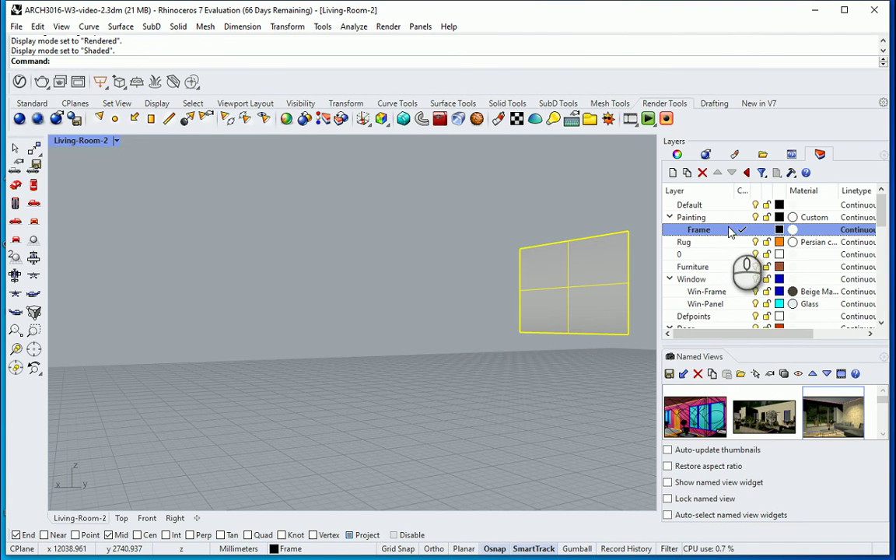
Draw a vertical rectangle matching the painting's corners and select its outline.
{"action": "left_click", "coordinate": [32, 103]}
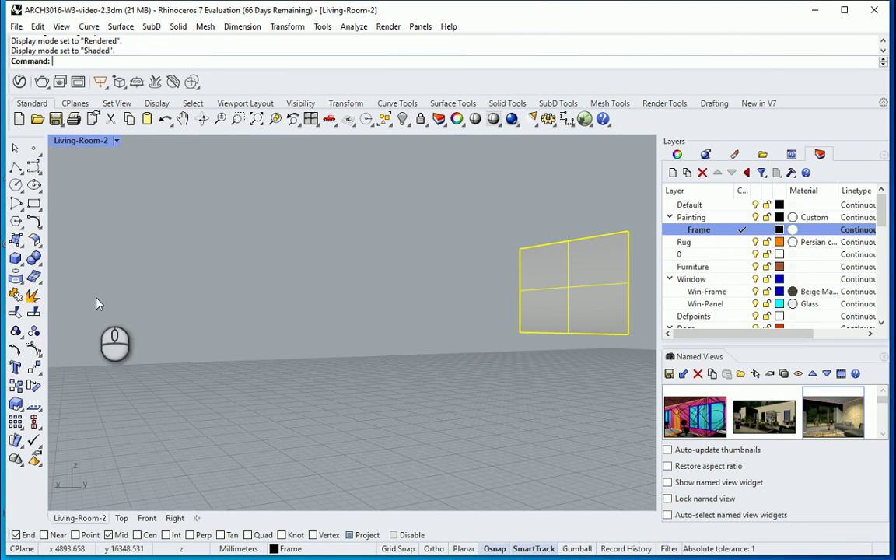
{"action": "left_click", "coordinate": [34, 204]}
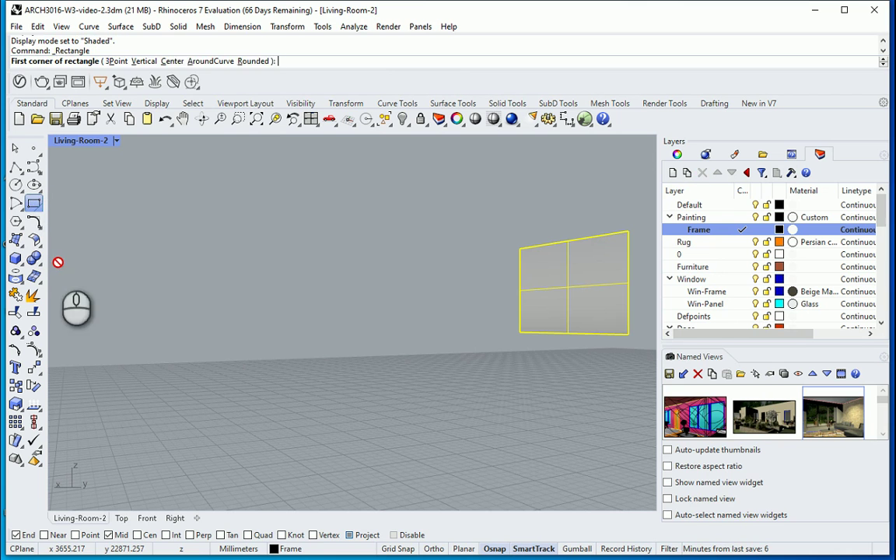
{"action": "left_click", "coordinate": [144, 60]}
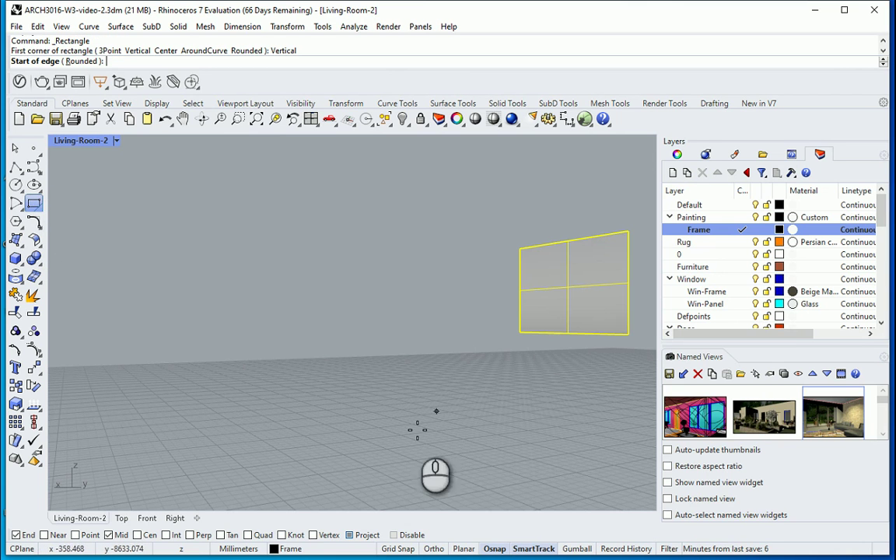
{"action": "left_click", "coordinate": [519, 334]}
{"action": "left_click", "coordinate": [629, 335]}
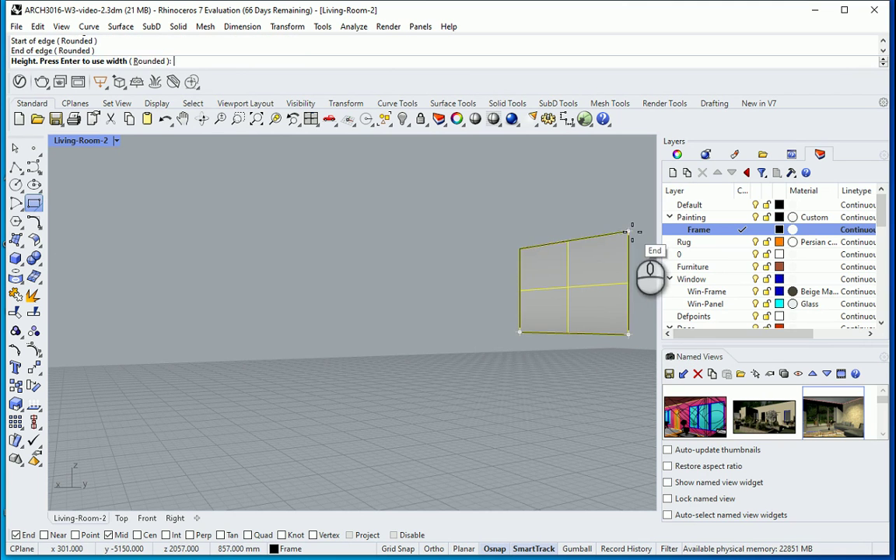
{"action": "left_click", "coordinate": [627, 255]}
{"action": "left_click", "coordinate": [629, 261]}
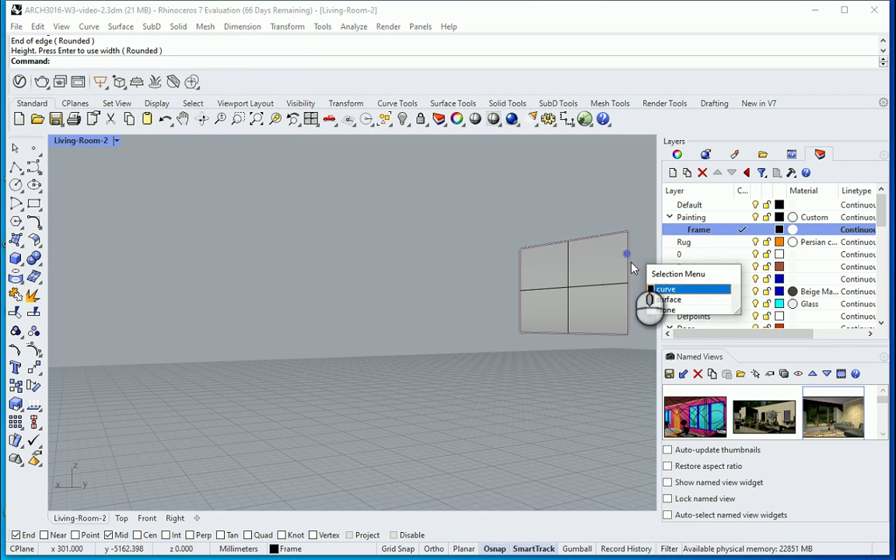
{"action": "left_click", "coordinate": [666, 290]}
Offset the rectangle outline 40 outward and select the new curve.
{"action": "type", "text": "O"}
{"action": "key", "text": "Return"}
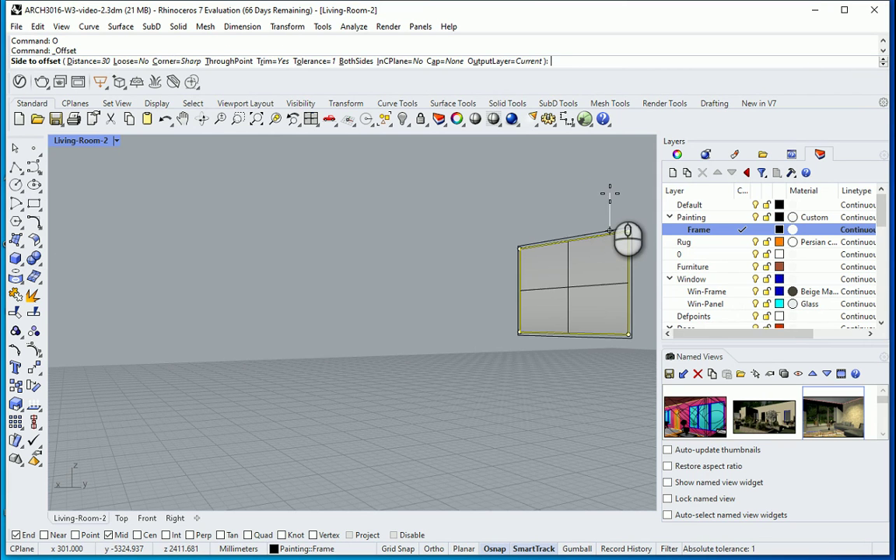
{"action": "type", "text": "4"}
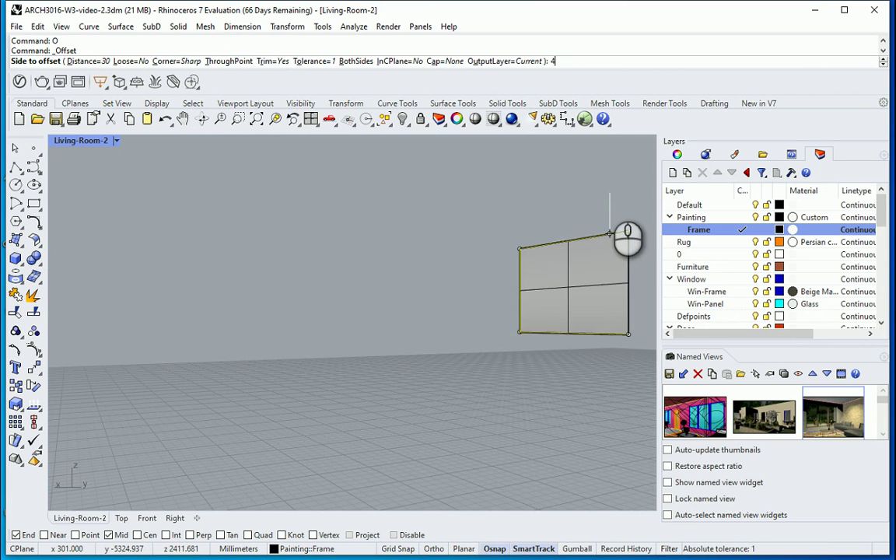
{"action": "type", "text": "0"}
{"action": "key", "text": "Return"}
{"action": "left_click", "coordinate": [611, 193]}
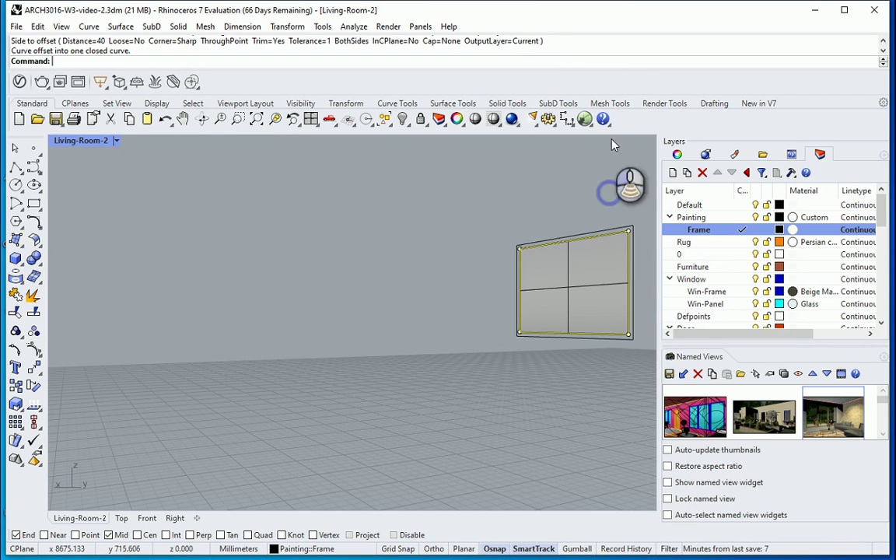
{"action": "left_click", "coordinate": [631, 252]}
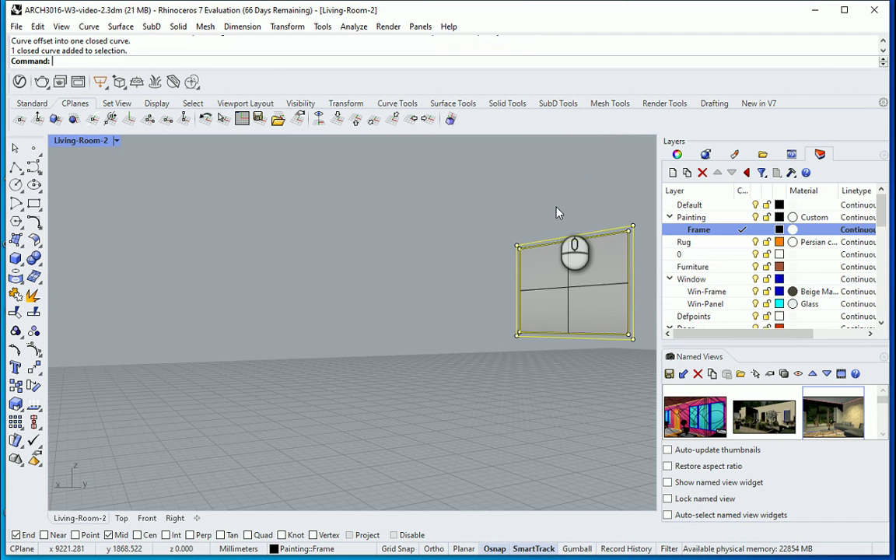
Extrude the offset outline 50 mm into a solid frame.
{"action": "type", "text": "EX"}
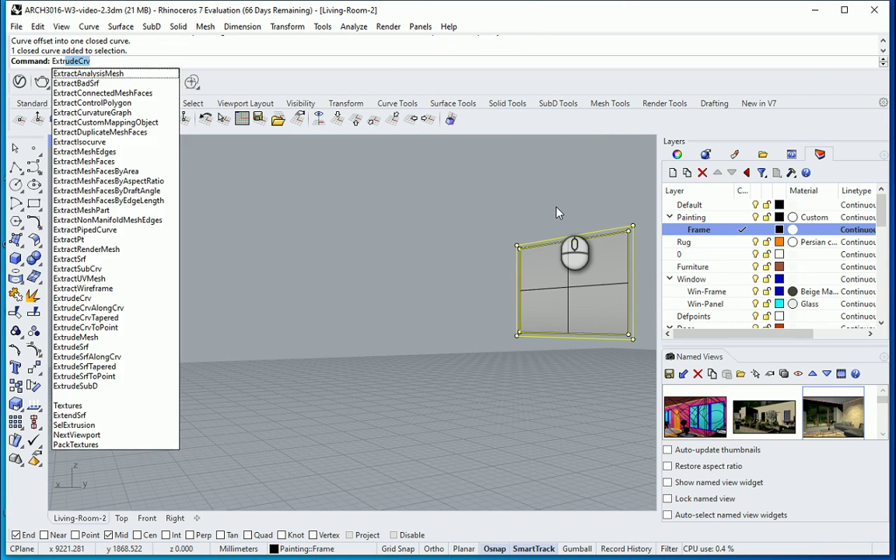
{"action": "key", "text": "Return"}
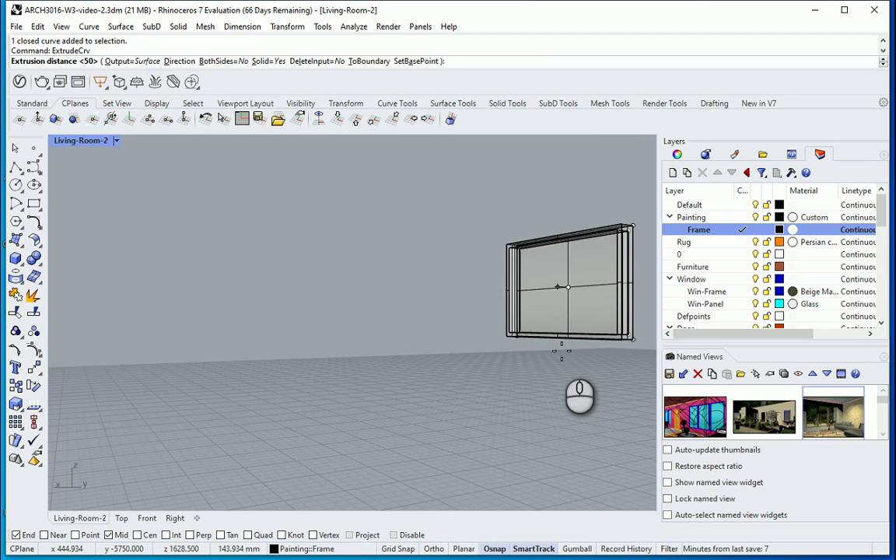
{"action": "type", "text": "50"}
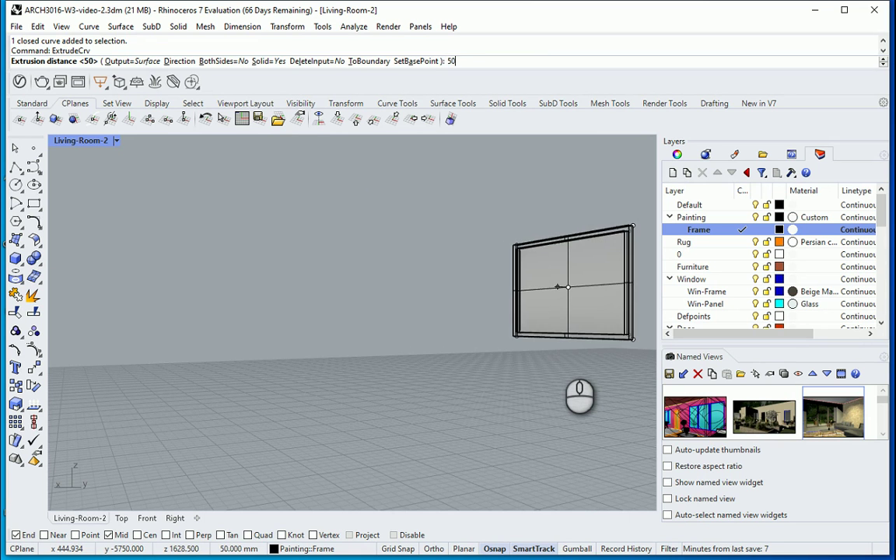
{"action": "key", "text": "Return"}
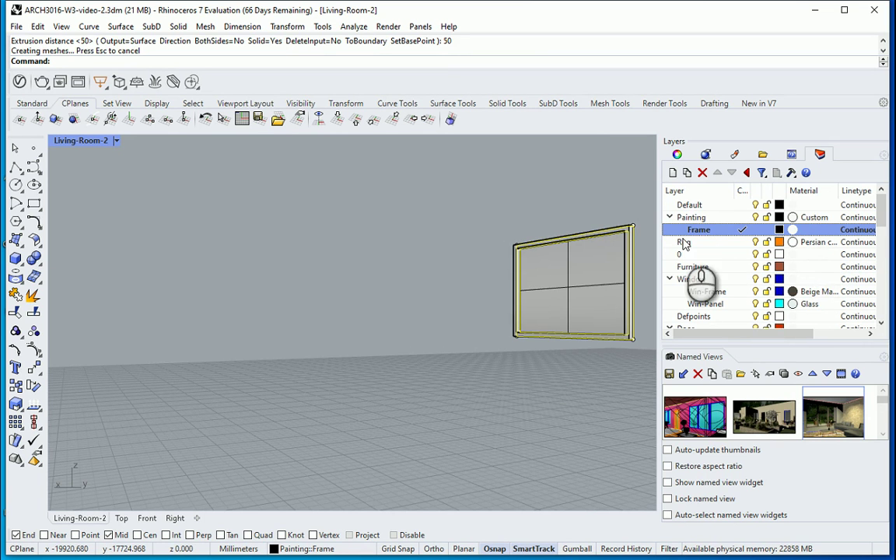
Import the Wenge material from the library's Wood folder for the Frame layer.
{"action": "left_click", "coordinate": [802, 230]}
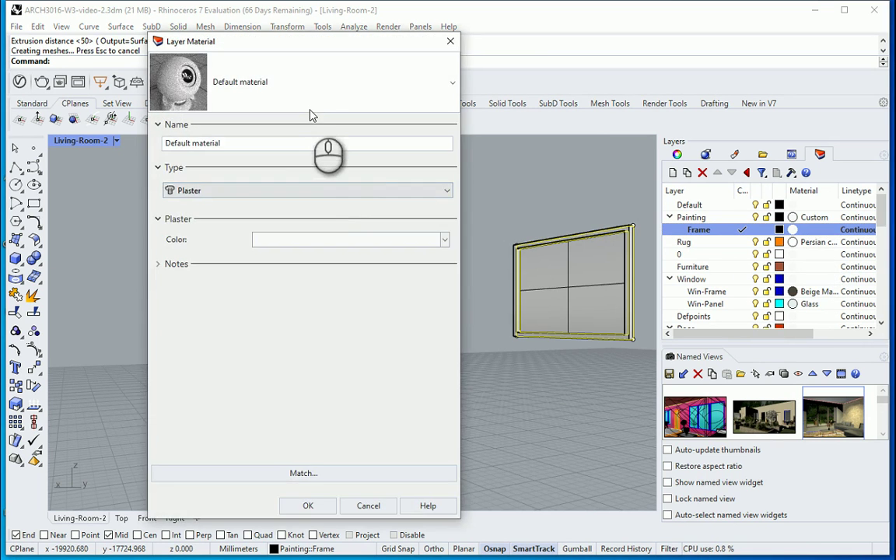
{"action": "left_click", "coordinate": [351, 146]}
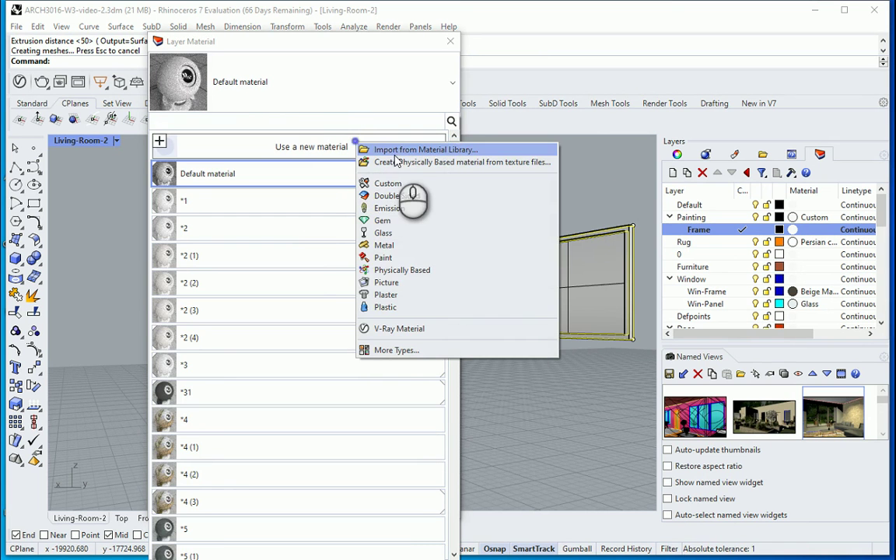
{"action": "left_click", "coordinate": [398, 150]}
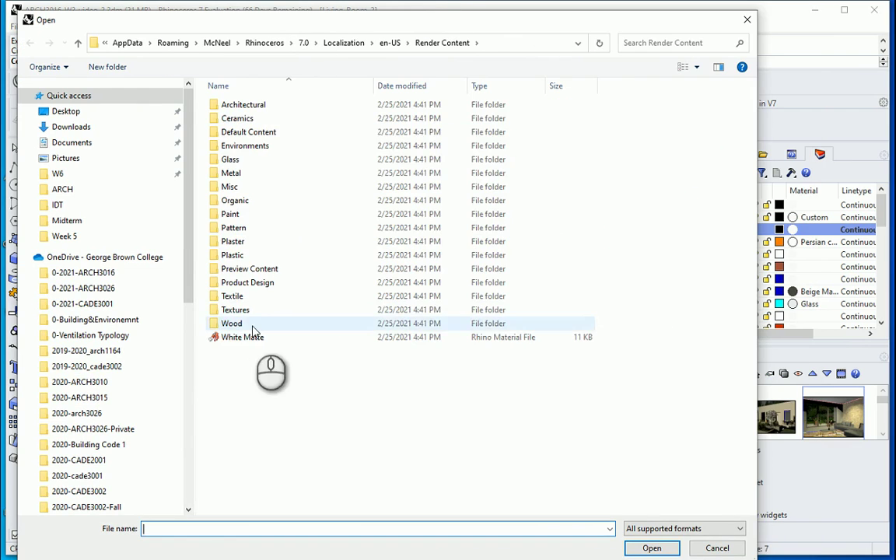
{"action": "double_click", "coordinate": [256, 327]}
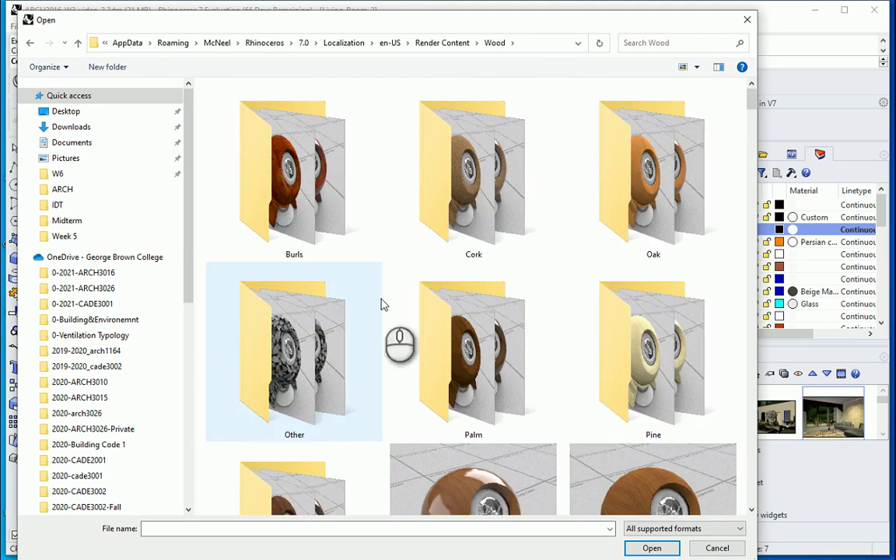
{"action": "scroll", "coordinate": [585, 226], "scroll_direction": "down", "scroll_amount": 5}
{"action": "scroll", "coordinate": [568, 276], "scroll_direction": "down", "scroll_amount": 15}
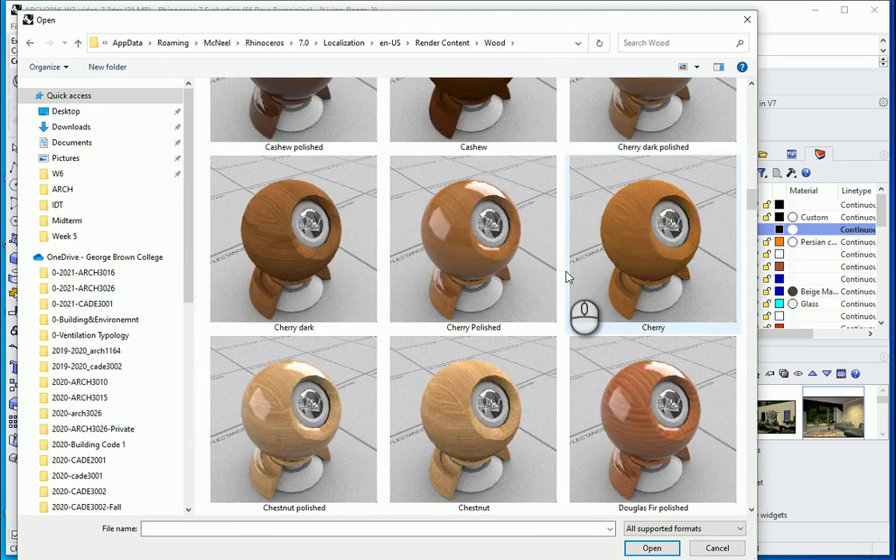
{"action": "scroll", "coordinate": [567, 276], "scroll_direction": "down", "scroll_amount": 15}
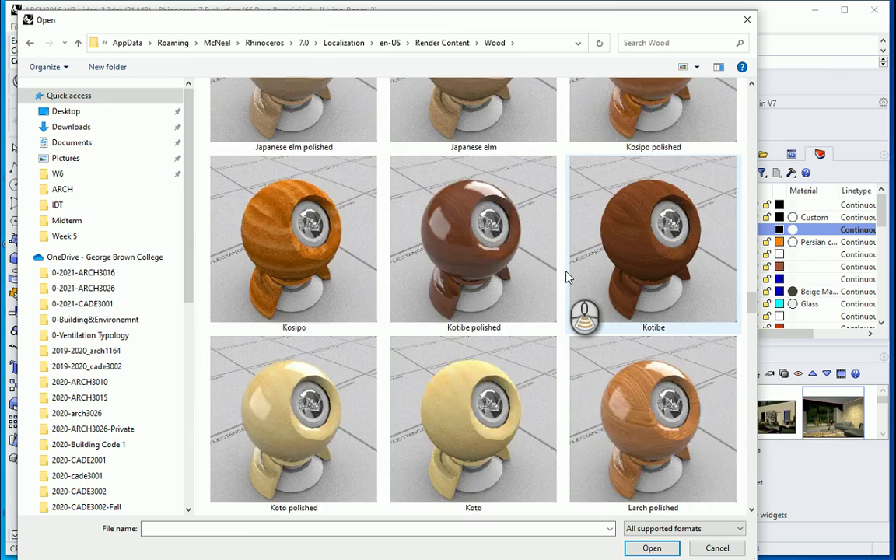
{"action": "scroll", "coordinate": [567, 276], "scroll_direction": "down", "scroll_amount": 15}
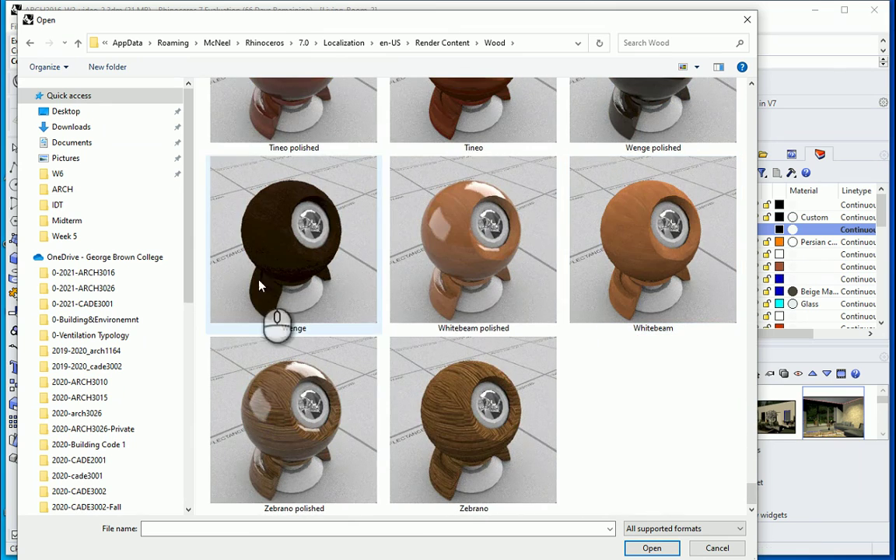
{"action": "left_click", "coordinate": [272, 253]}
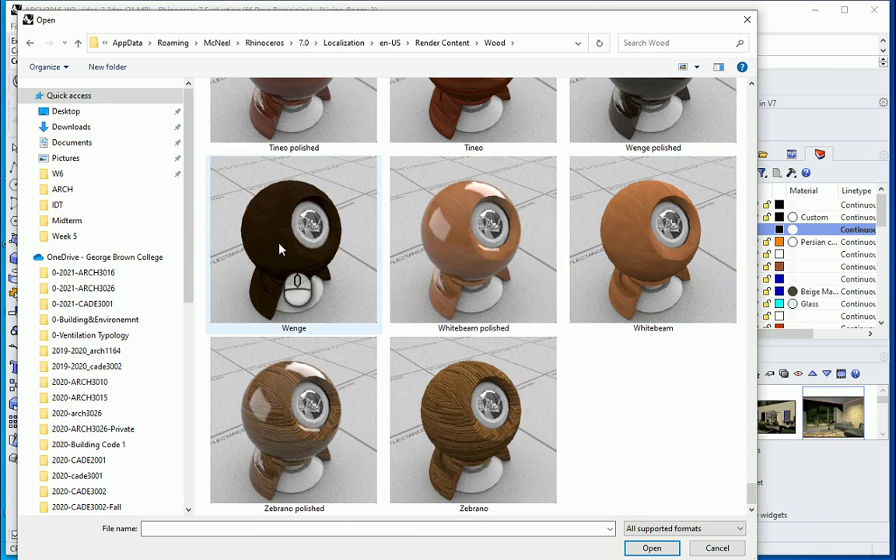
{"action": "left_click", "coordinate": [650, 548]}
{"action": "left_click", "coordinate": [316, 505]}
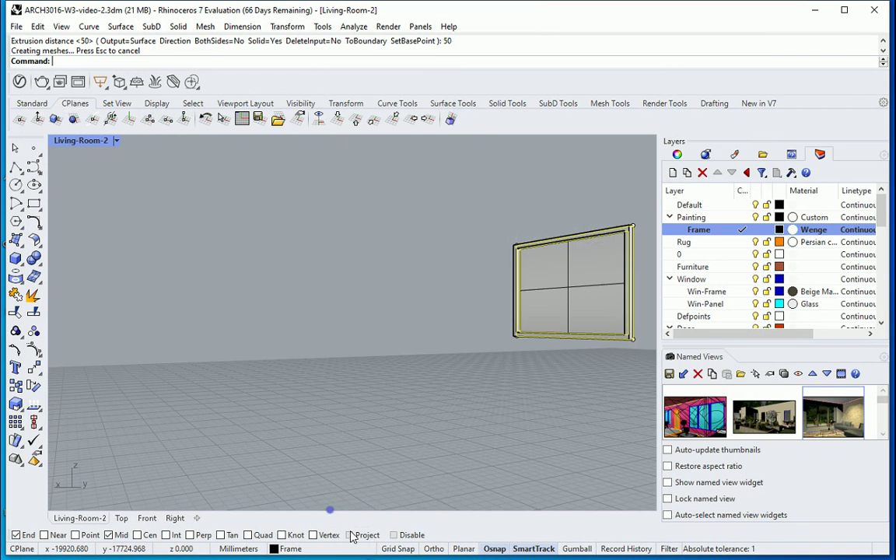
Deselect the frame and show all hidden objects in the room.
{"action": "left_click", "coordinate": [300, 222]}
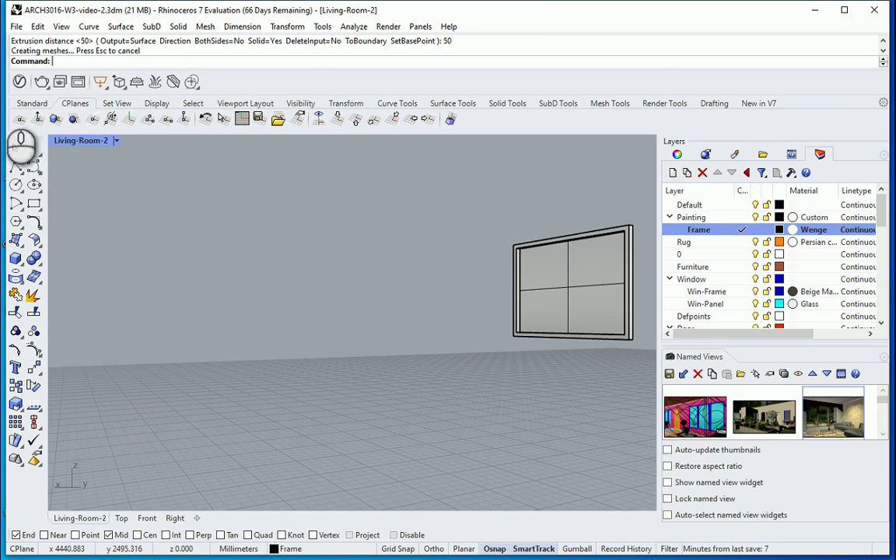
{"action": "left_click", "coordinate": [32, 103]}
{"action": "left_click", "coordinate": [405, 119]}
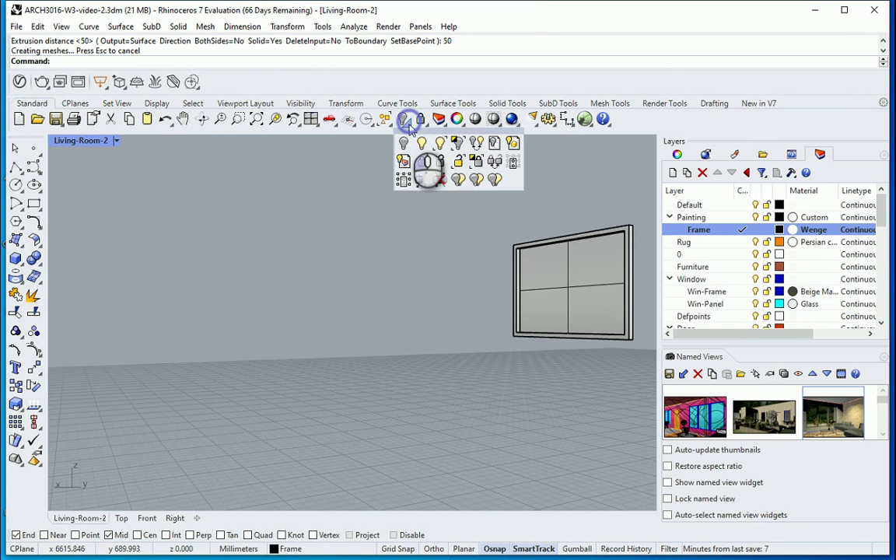
{"action": "left_click", "coordinate": [421, 142]}
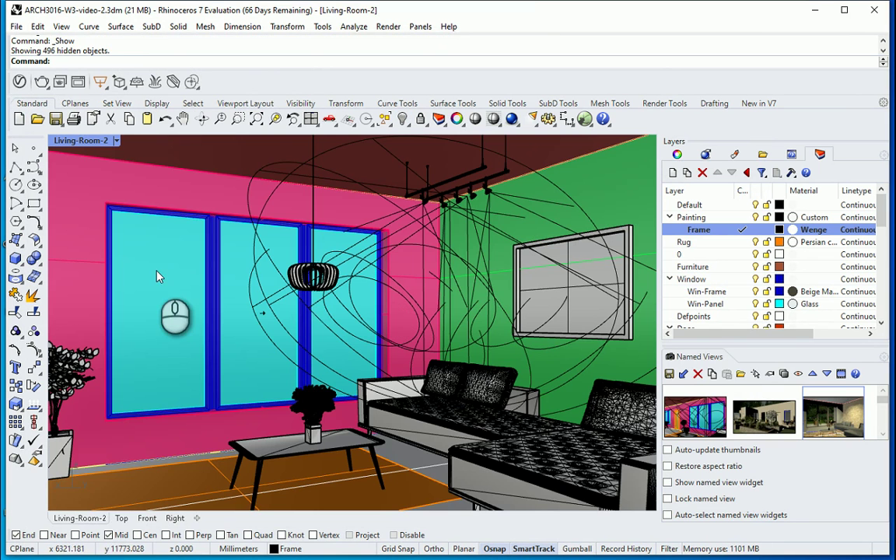
Switch the Living-Room-2 viewport to Rendered display mode.
{"action": "left_click", "coordinate": [117, 141]}
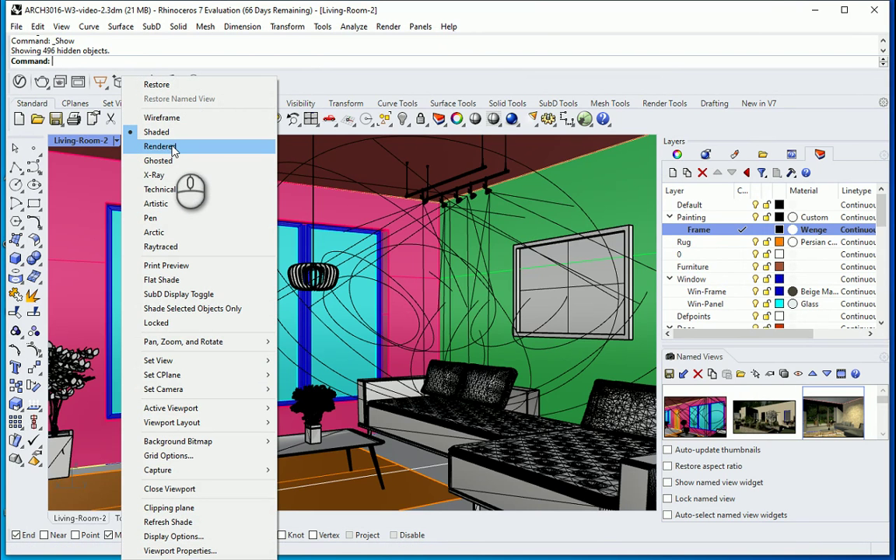
{"action": "left_click", "coordinate": [173, 148]}
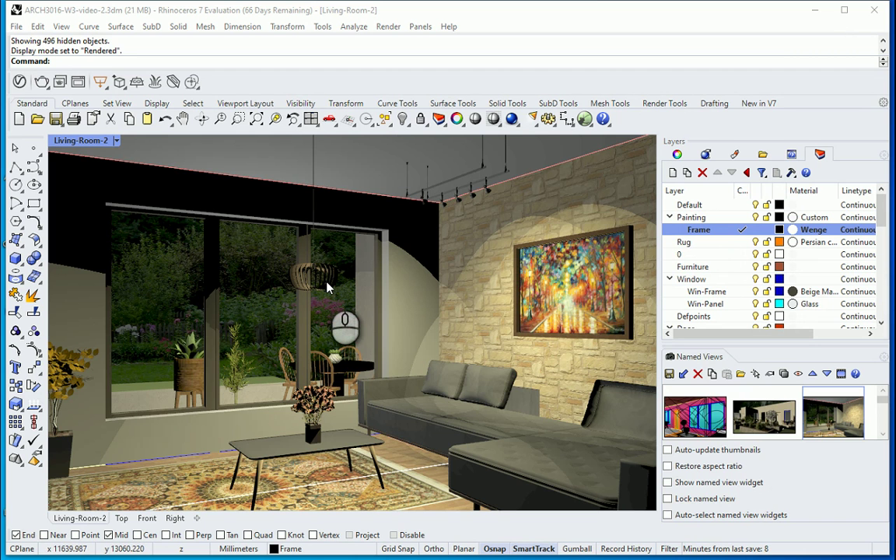
Set the Living-Room-2 viewport back to Shaded display mode.
{"action": "left_click", "coordinate": [663, 103]}
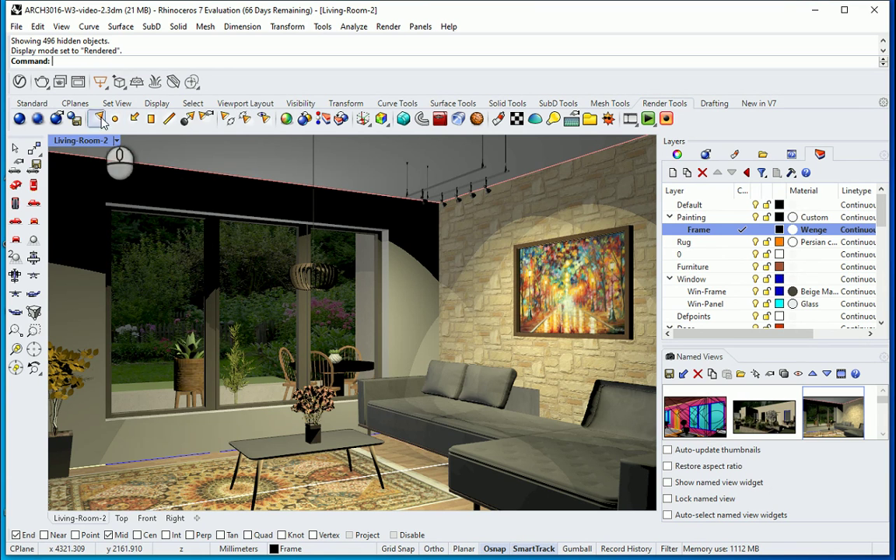
{"action": "left_click", "coordinate": [116, 141]}
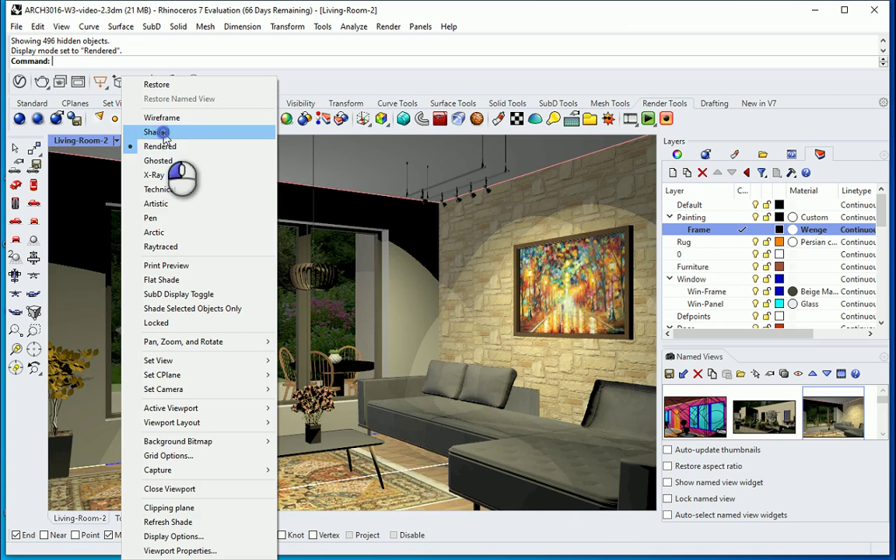
{"action": "left_click", "coordinate": [175, 131]}
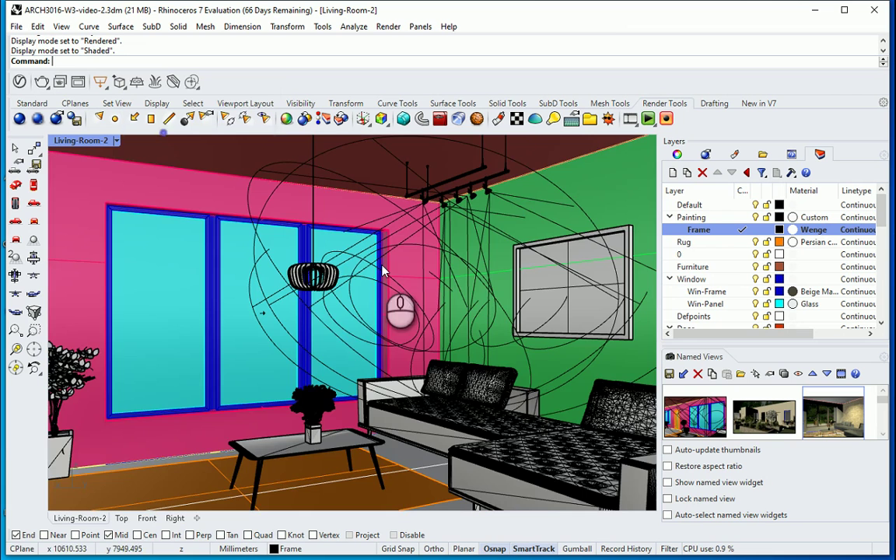
Restore the four-viewport layout and hide the sofa block selected in the Top view.
{"action": "double_click", "coordinate": [83, 139]}
{"action": "scroll", "coordinate": [184, 223], "scroll_direction": "down", "scroll_amount": 10}
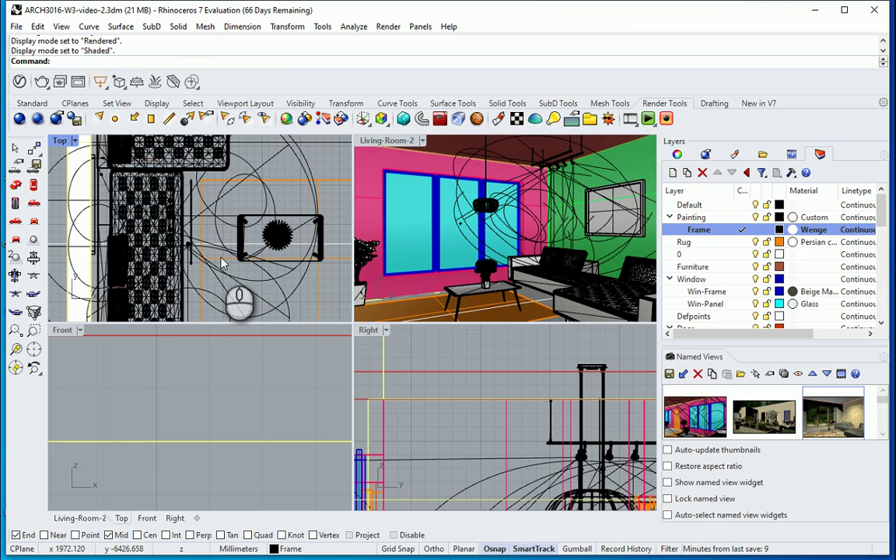
{"action": "left_click", "coordinate": [179, 304]}
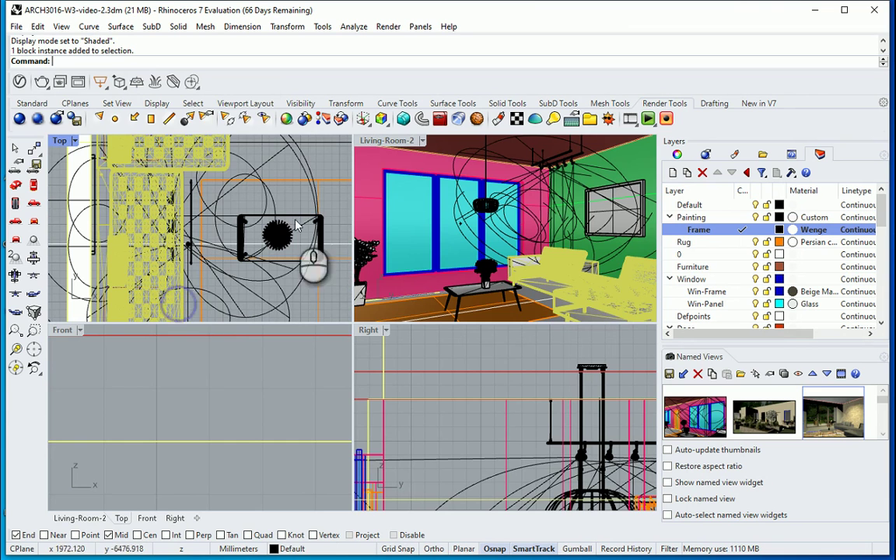
{"action": "left_click", "coordinate": [32, 102]}
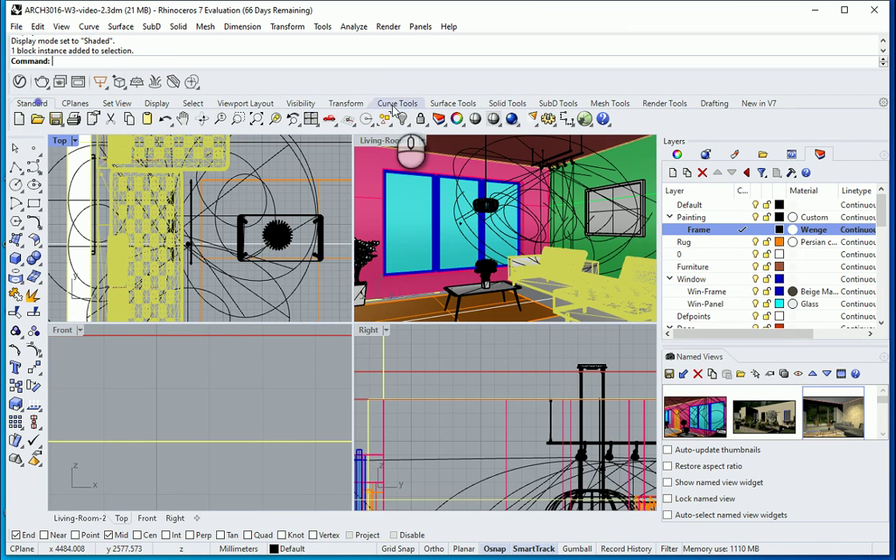
{"action": "left_click", "coordinate": [402, 118]}
{"action": "scroll", "coordinate": [184, 198], "scroll_direction": "up", "scroll_amount": 5}
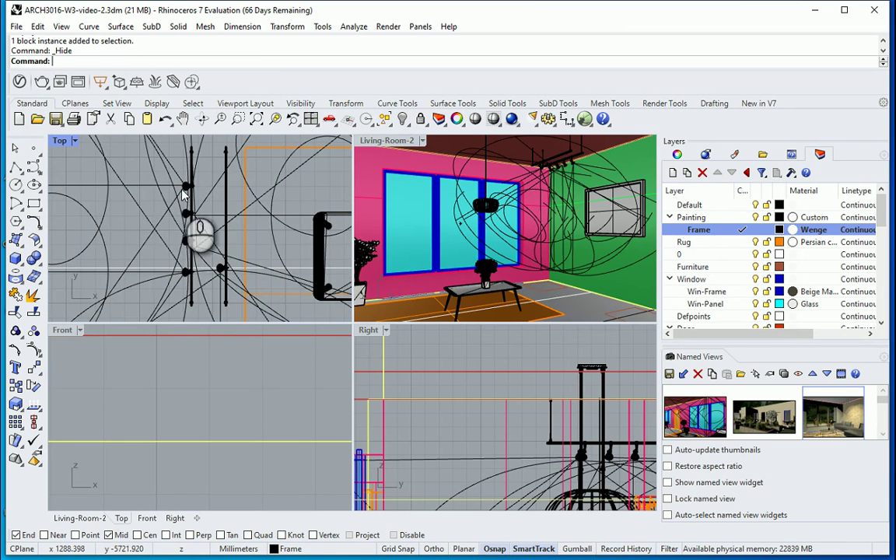
{"action": "scroll", "coordinate": [187, 210], "scroll_direction": "down", "scroll_amount": 1}
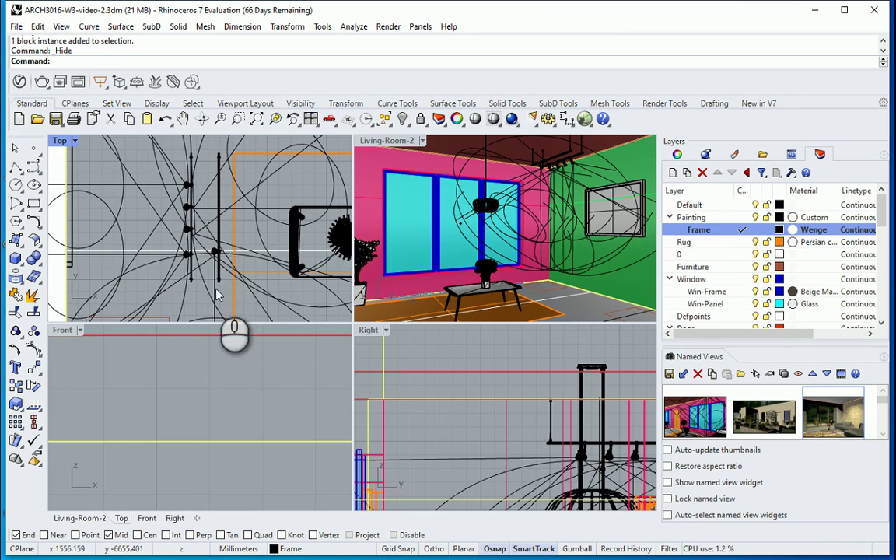
{"action": "scroll", "coordinate": [209, 230], "scroll_direction": "up", "scroll_amount": 2}
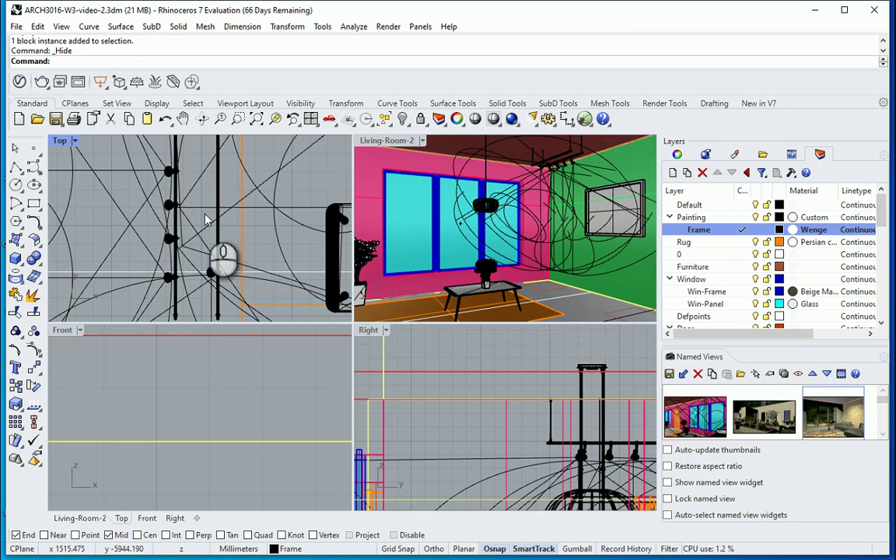
{"action": "scroll", "coordinate": [203, 222], "scroll_direction": "down", "scroll_amount": 2}
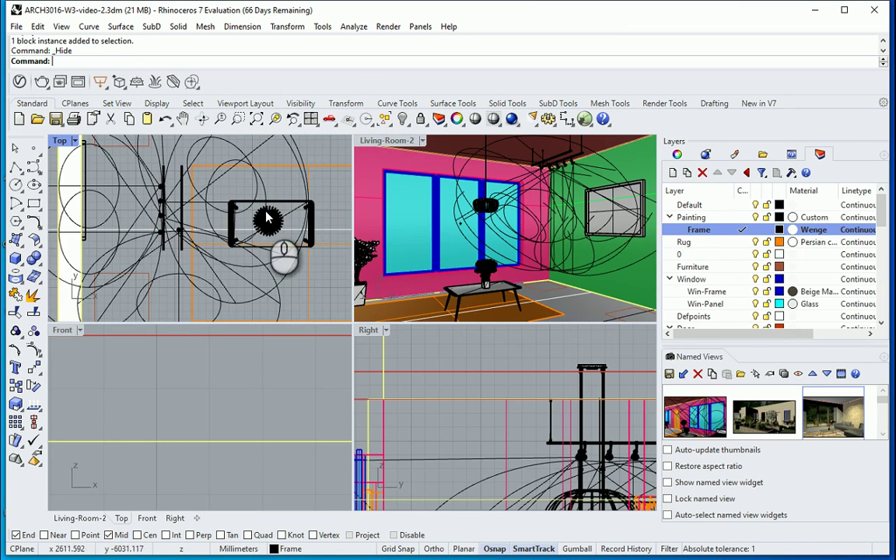
{"action": "scroll", "coordinate": [189, 195], "scroll_direction": "up", "scroll_amount": 2}
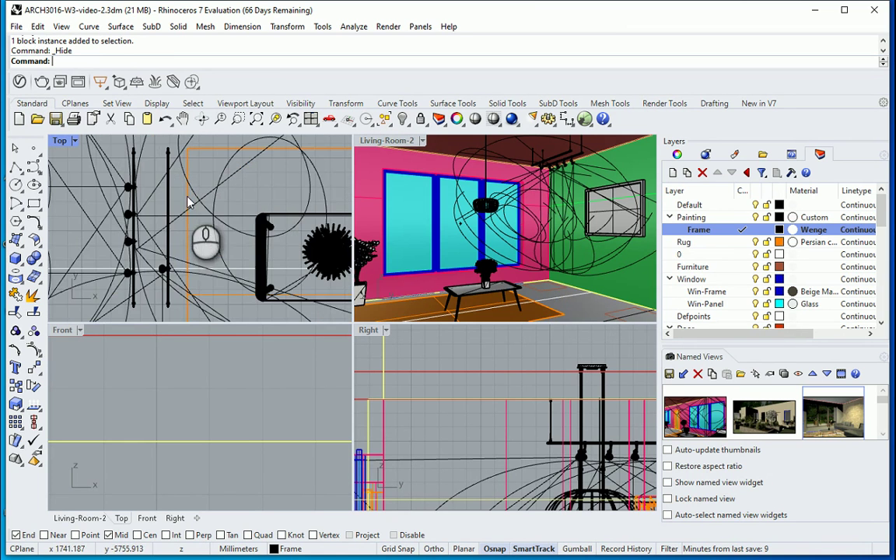
{"action": "scroll", "coordinate": [165, 236], "scroll_direction": "up", "scroll_amount": 2}
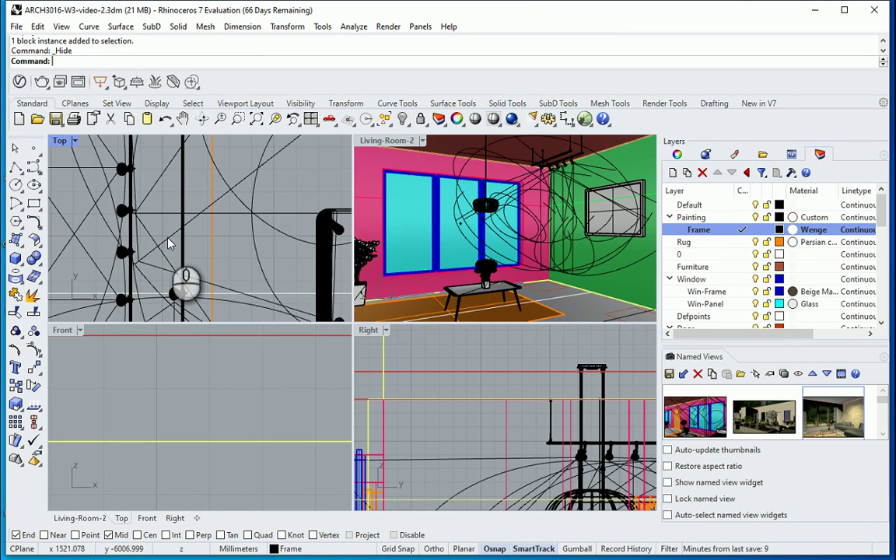
Delete the spot lights surrounding the pendant lamp in the Top viewport.
{"action": "left_click", "coordinate": [167, 242]}
{"action": "scroll", "coordinate": [171, 243], "scroll_direction": "down", "scroll_amount": 3}
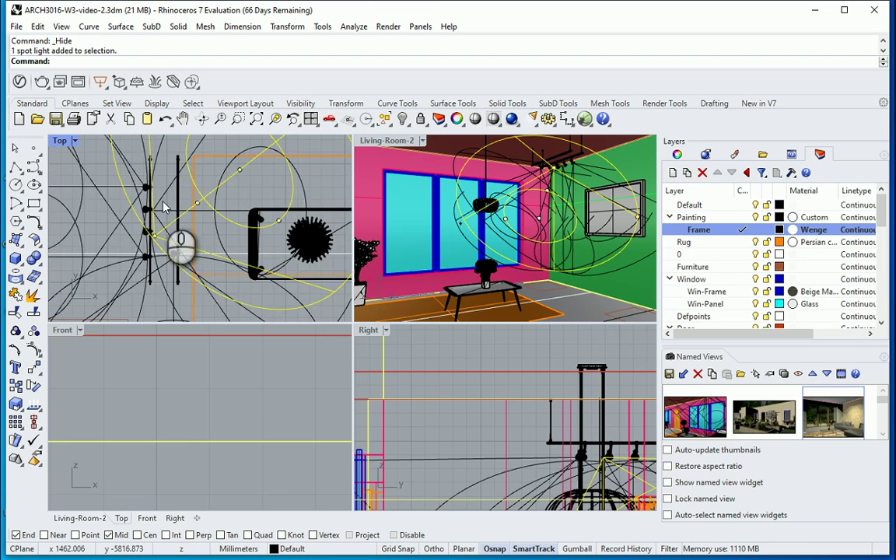
{"action": "left_click", "coordinate": [168, 216]}
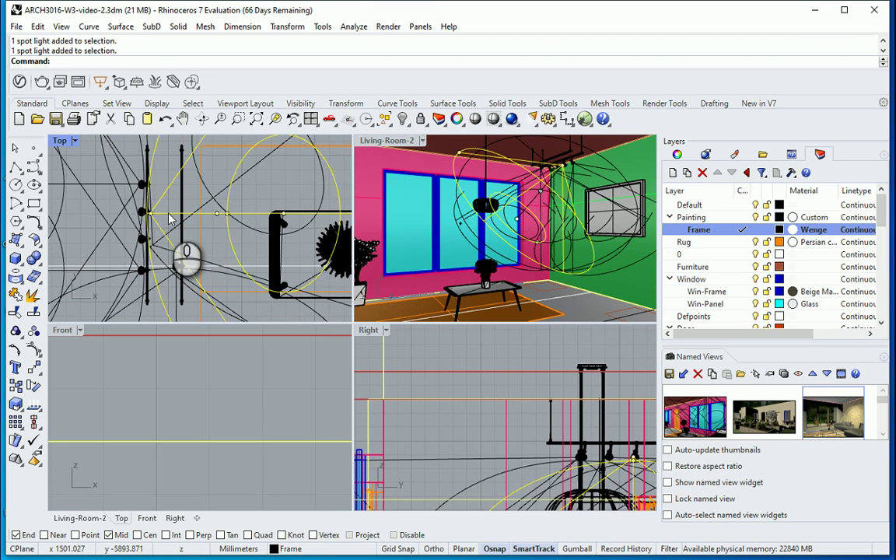
{"action": "key", "text": "Delete"}
{"action": "left_click", "coordinate": [172, 243]}
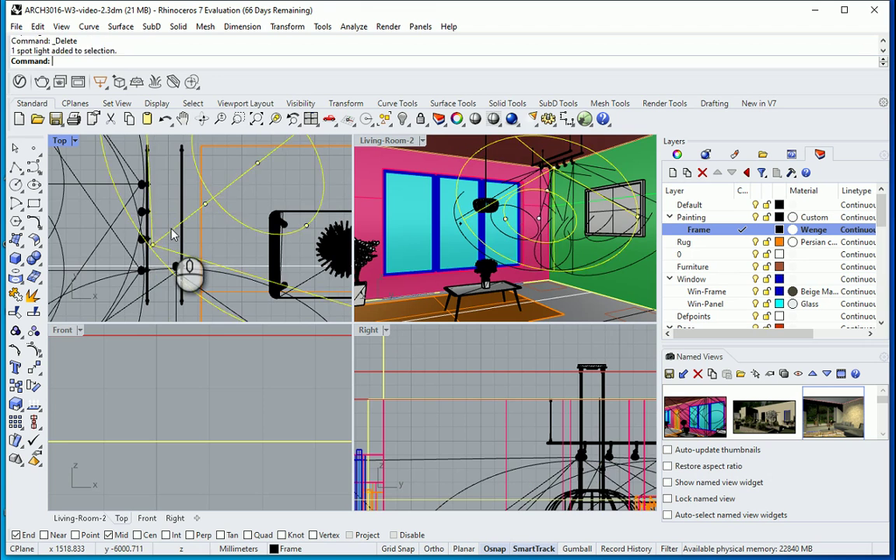
{"action": "key", "text": "Delete"}
{"action": "scroll", "coordinate": [176, 238], "scroll_direction": "down", "scroll_amount": 2}
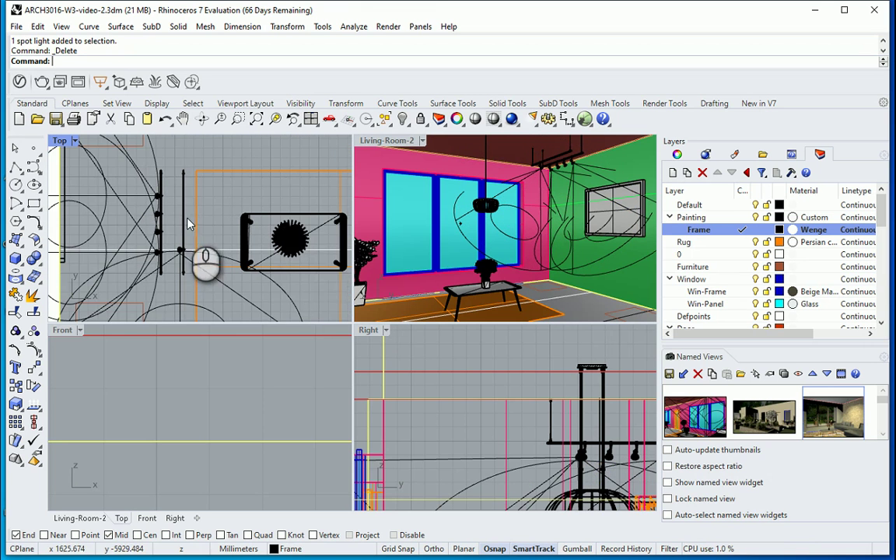
Pick the chandelier block in the Top viewport, then clear the selection.
{"action": "left_click", "coordinate": [303, 235]}
{"action": "key", "text": "Escape"}
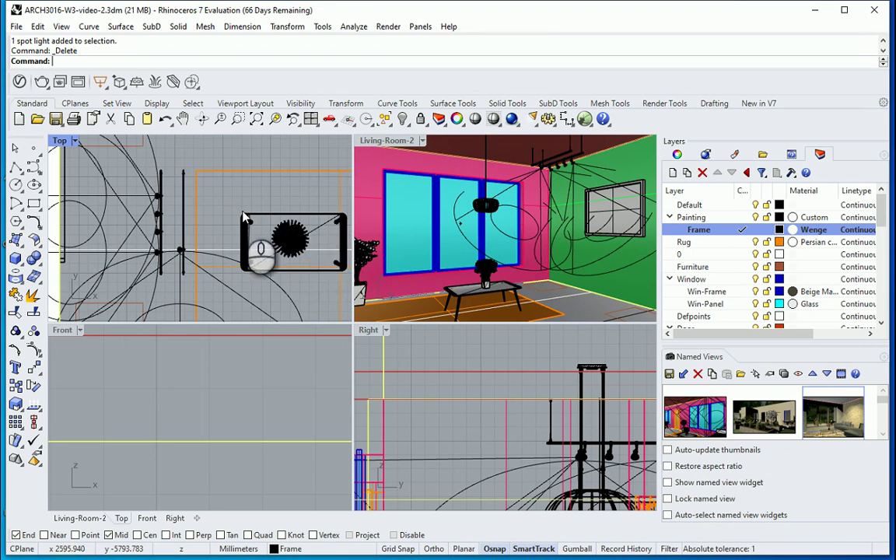
{"action": "scroll", "coordinate": [261, 233], "scroll_direction": "up", "scroll_amount": 3}
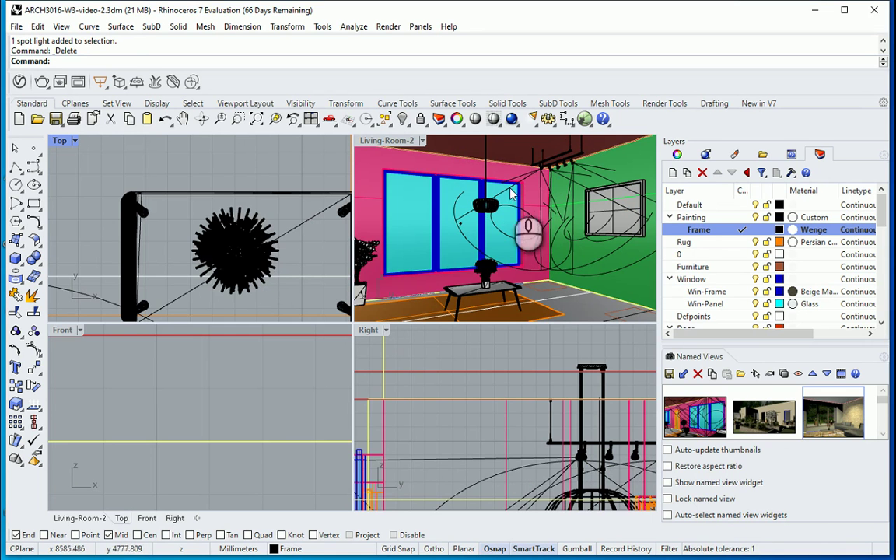
{"action": "left_click", "coordinate": [263, 224]}
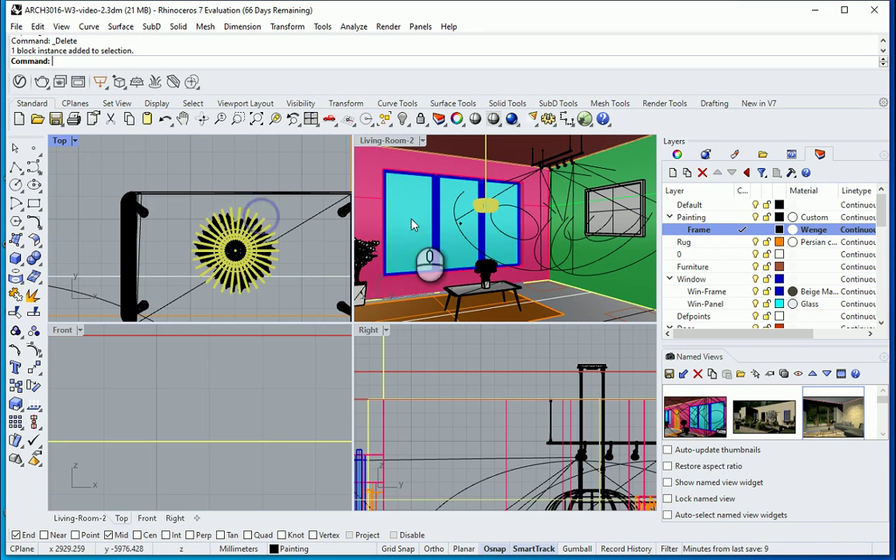
{"action": "left_click", "coordinate": [289, 173]}
{"action": "scroll", "coordinate": [290, 173], "scroll_direction": "up", "scroll_amount": 3}
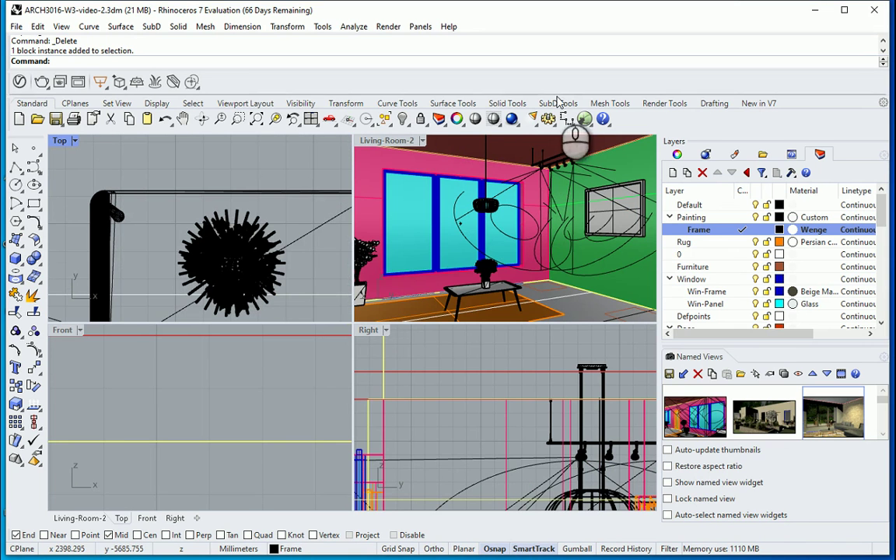
Place a new point light at the chandelier centre in Top and select it.
{"action": "left_click", "coordinate": [665, 104]}
{"action": "scroll", "coordinate": [201, 220], "scroll_direction": "down", "scroll_amount": 3}
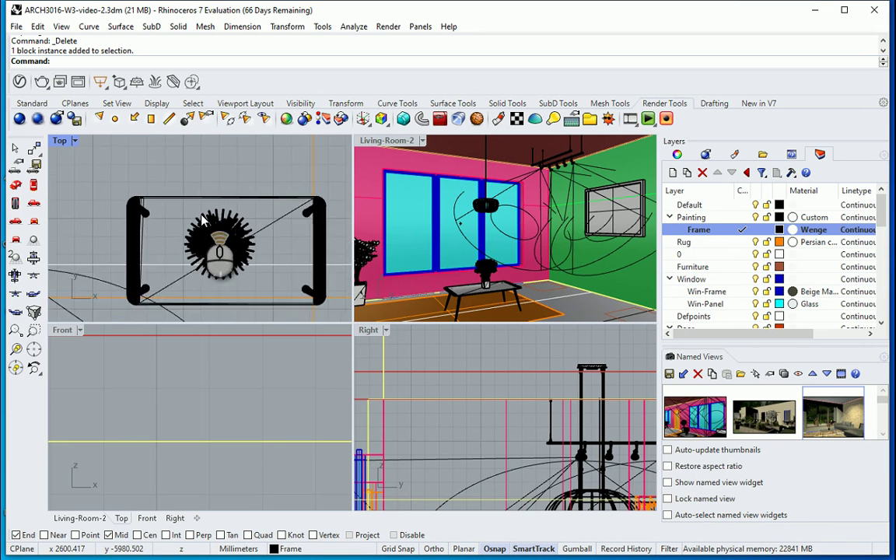
{"action": "scroll", "coordinate": [201, 220], "scroll_direction": "up", "scroll_amount": 2}
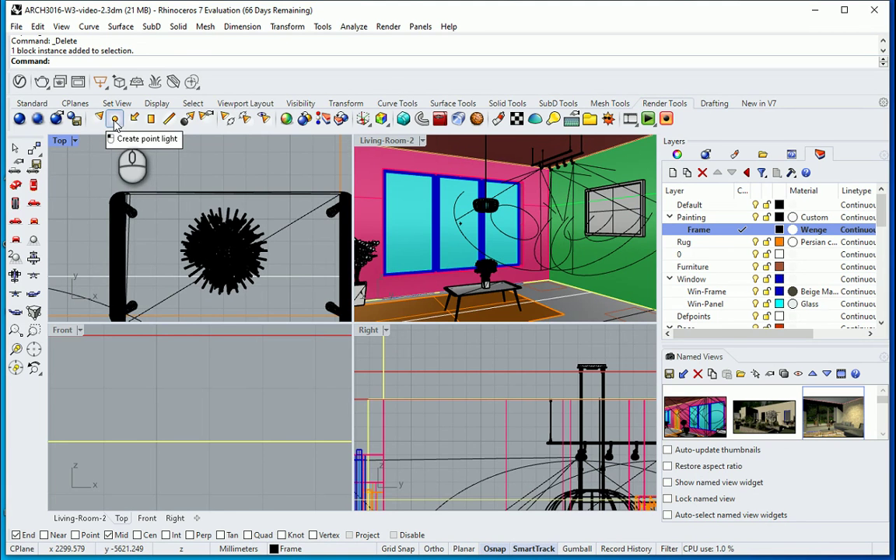
{"action": "left_click", "coordinate": [113, 119]}
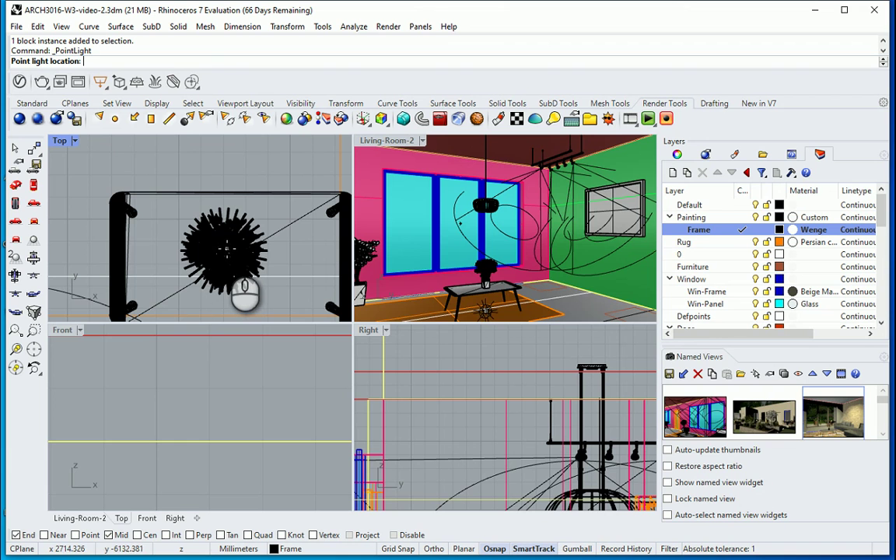
{"action": "left_click", "coordinate": [224, 250]}
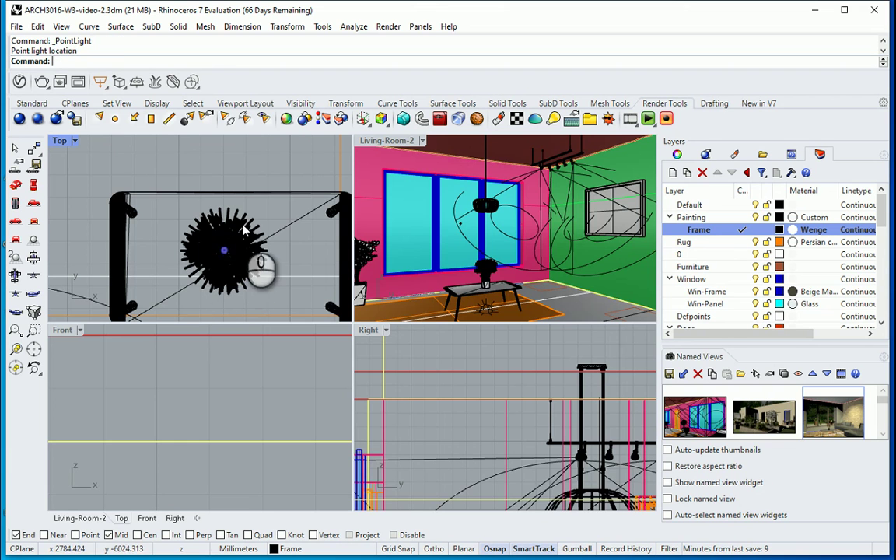
{"action": "left_click", "coordinate": [487, 309]}
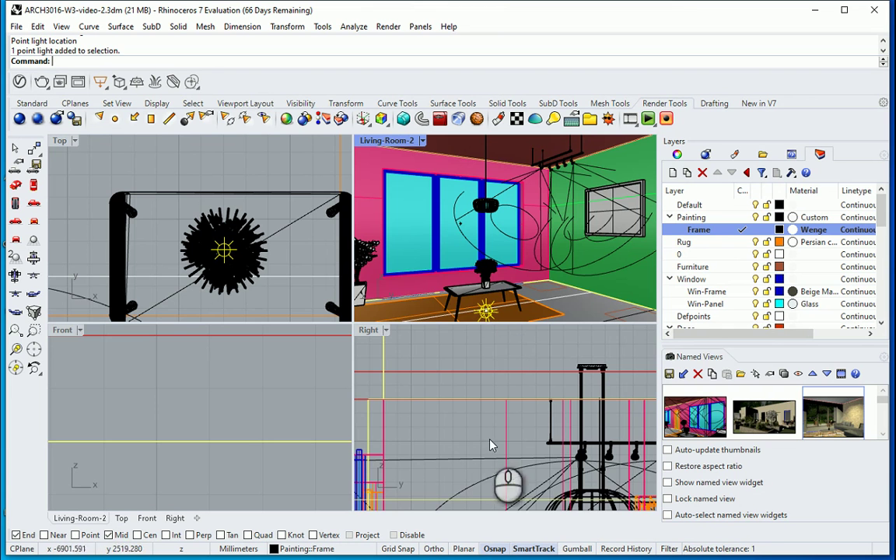
Turn on Project osnap and maximize the Front viewport.
{"action": "scroll", "coordinate": [480, 457], "scroll_direction": "down", "scroll_amount": 6}
{"action": "scroll", "coordinate": [480, 458], "scroll_direction": "up", "scroll_amount": 4}
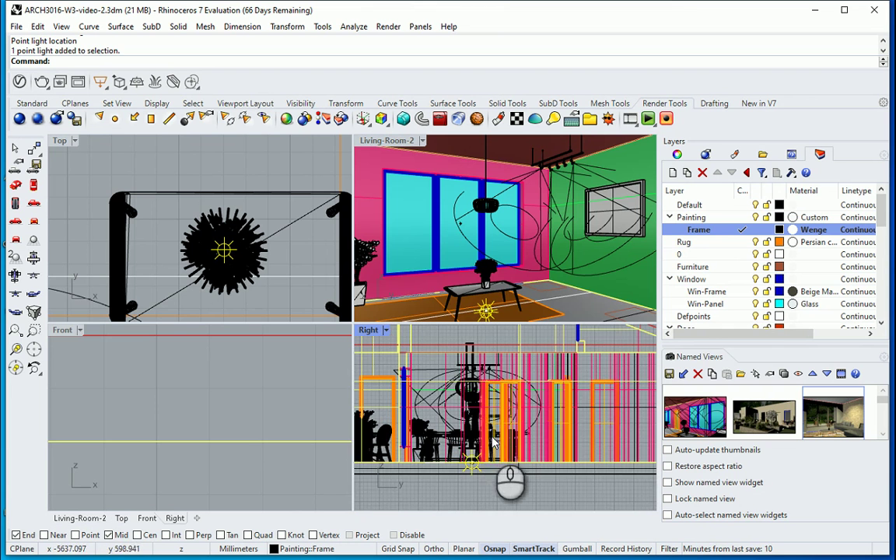
{"action": "scroll", "coordinate": [235, 402], "scroll_direction": "down", "scroll_amount": 5}
{"action": "scroll", "coordinate": [230, 490], "scroll_direction": "up", "scroll_amount": 4}
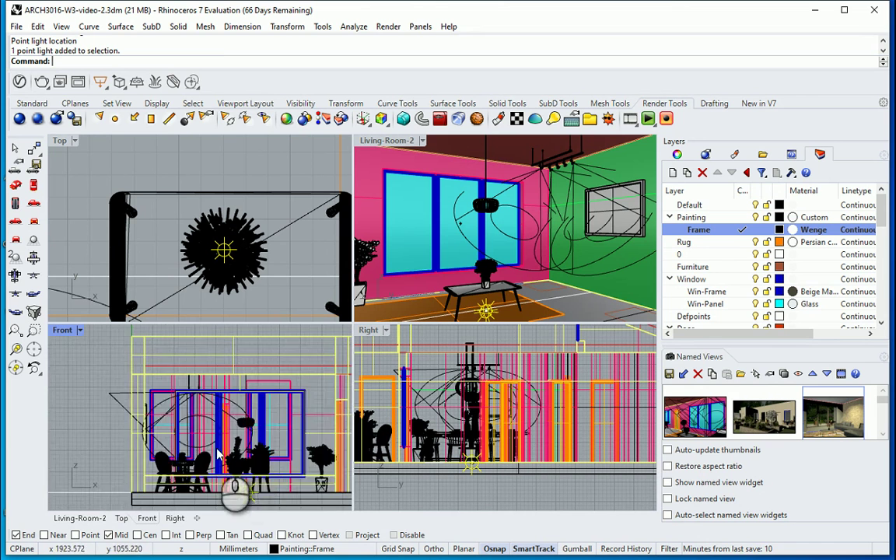
{"action": "left_click", "coordinate": [350, 535]}
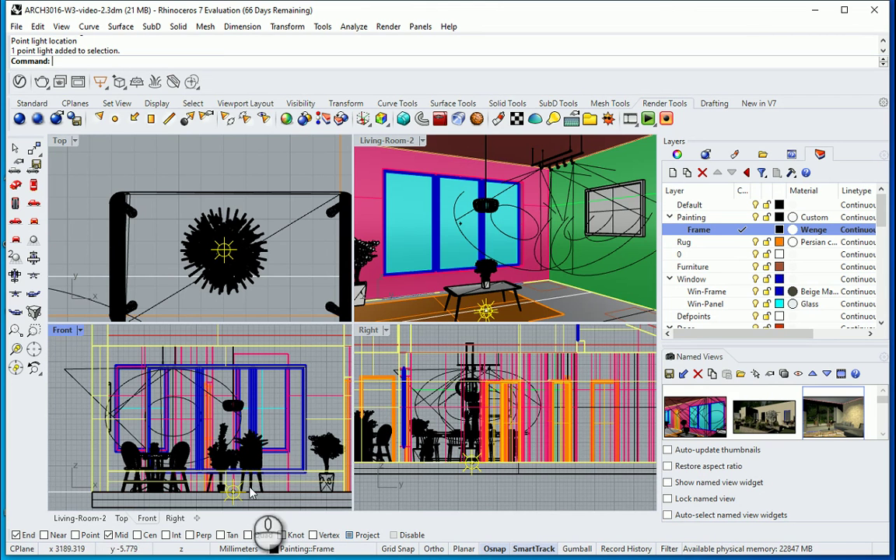
{"action": "double_click", "coordinate": [60, 330]}
{"action": "scroll", "coordinate": [410, 476], "scroll_direction": "up", "scroll_amount": 2}
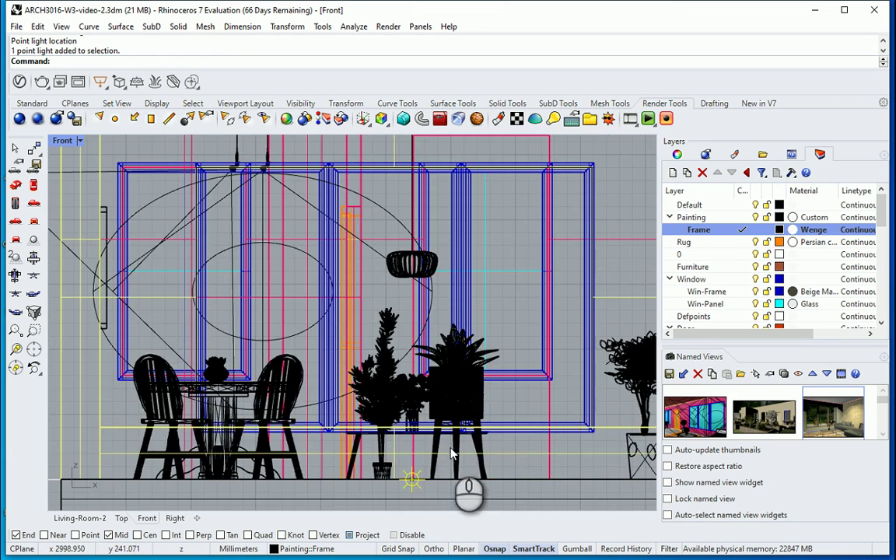
Move the point light up into the pendant lamp, then reselect it in four-view layout.
{"action": "type", "text": "M"}
{"action": "key", "text": "Return"}
{"action": "left_click", "coordinate": [413, 478]}
{"action": "scroll", "coordinate": [397, 272], "scroll_direction": "up", "scroll_amount": 5}
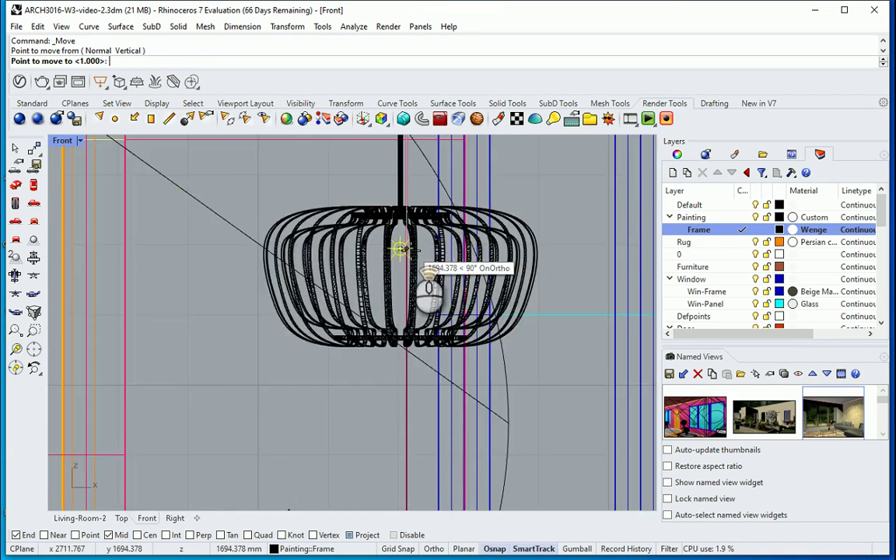
{"action": "left_click", "coordinate": [393, 287]}
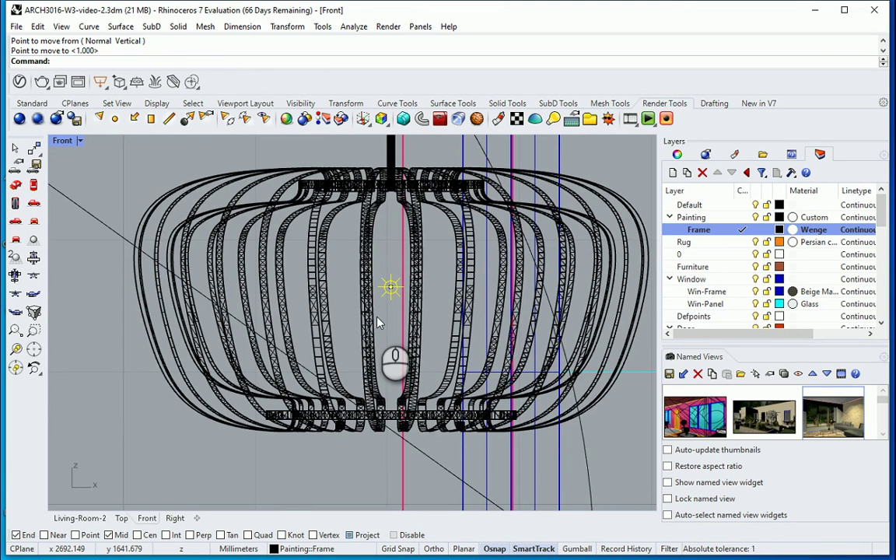
{"action": "double_click", "coordinate": [62, 141]}
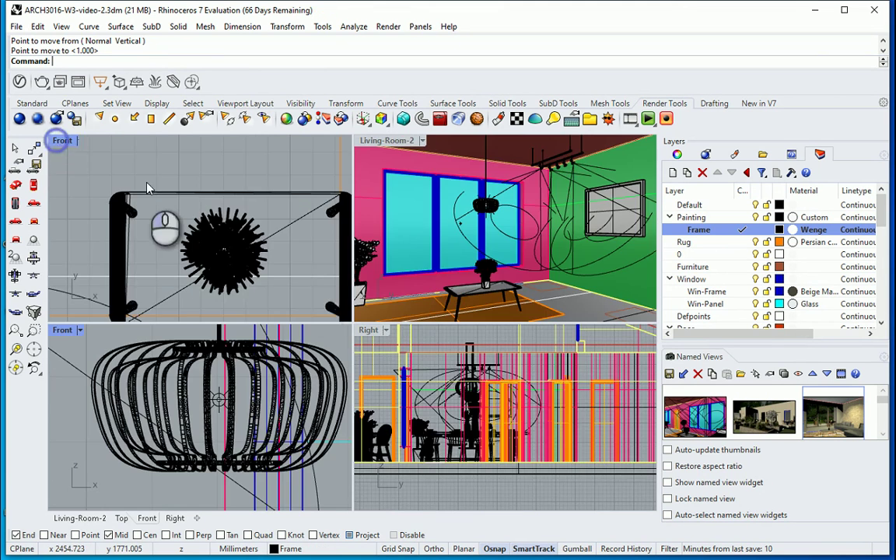
{"action": "left_click", "coordinate": [217, 398]}
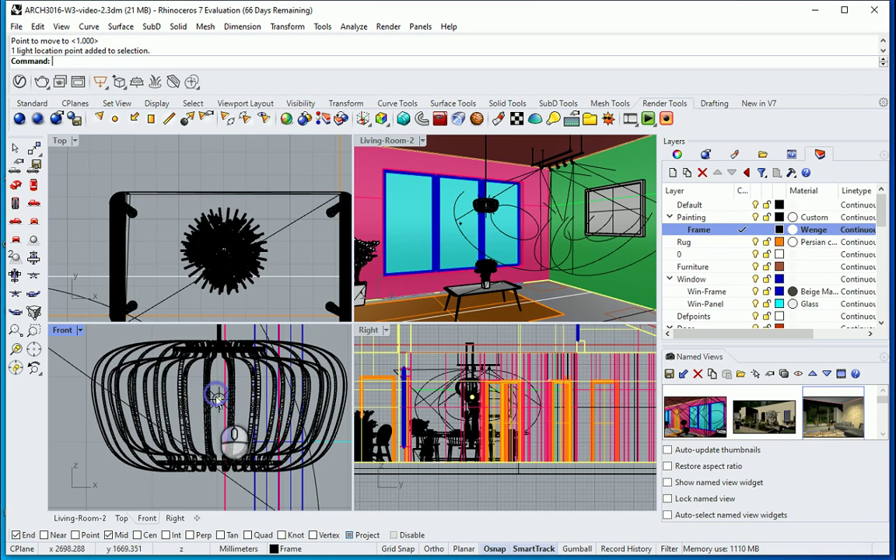
{"action": "left_click", "coordinate": [217, 398]}
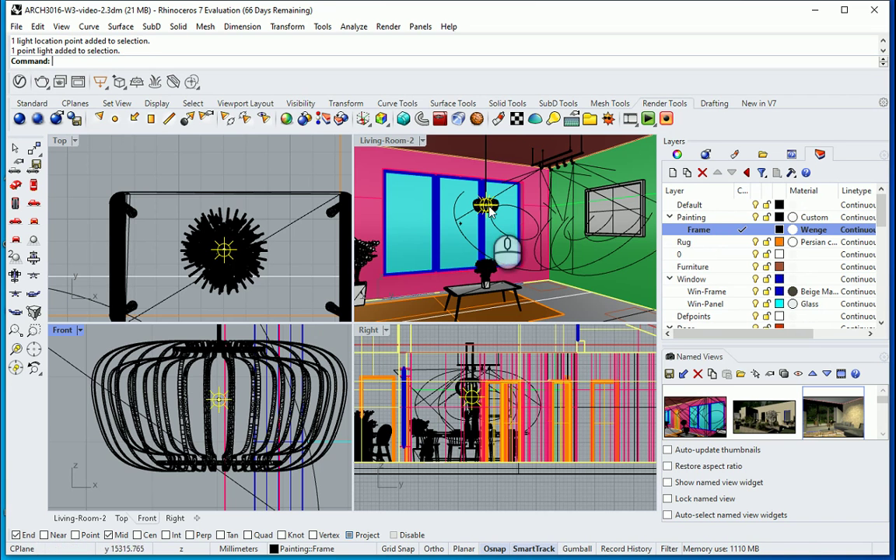
With the Lights panel open over the maximized perspective, rename the new light 'Point Light'.
{"action": "double_click", "coordinate": [387, 141]}
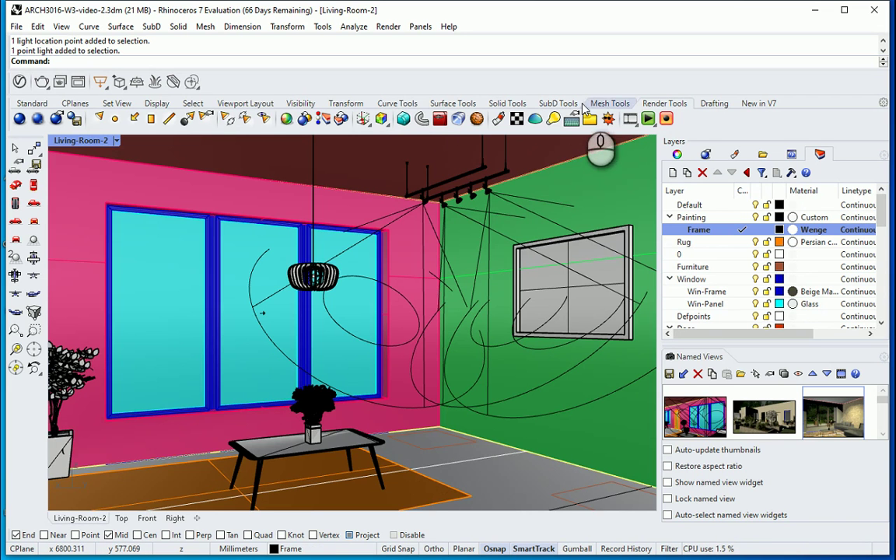
{"action": "left_click", "coordinate": [553, 118]}
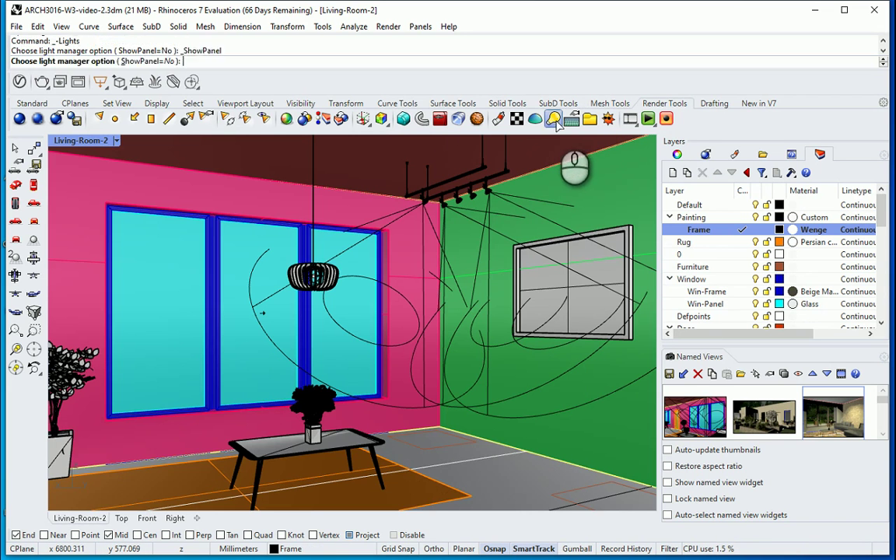
{"action": "left_click_drag", "start_coordinate": [424, 205], "coordinate": [506, 210]}
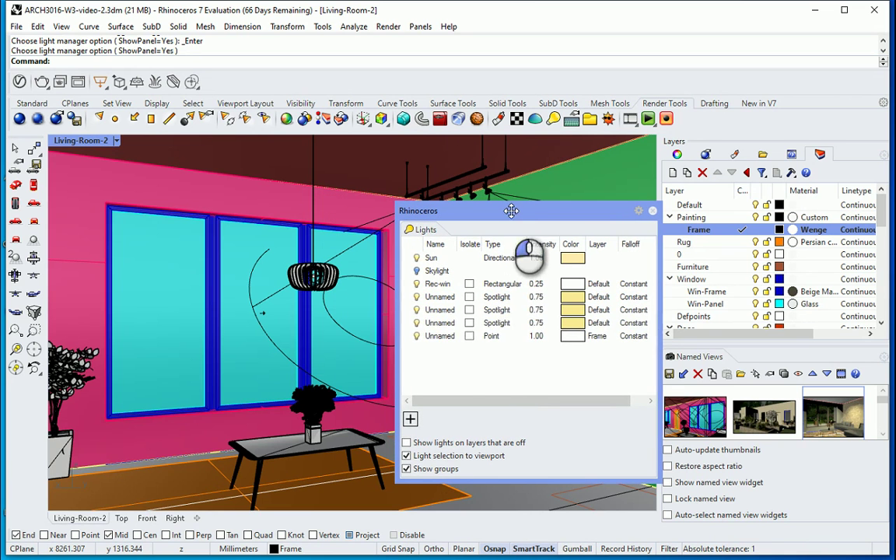
{"action": "double_click", "coordinate": [440, 339]}
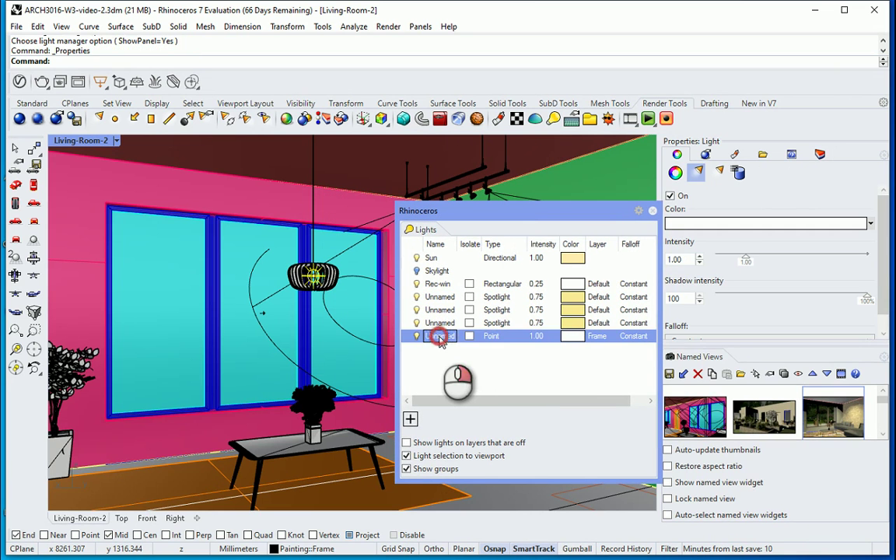
{"action": "right_click", "coordinate": [439, 339]}
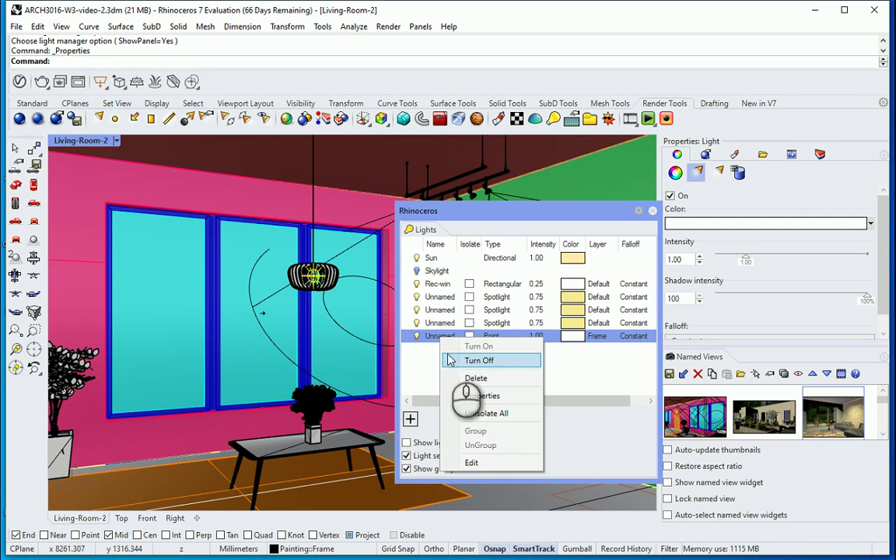
{"action": "double_click", "coordinate": [436, 337]}
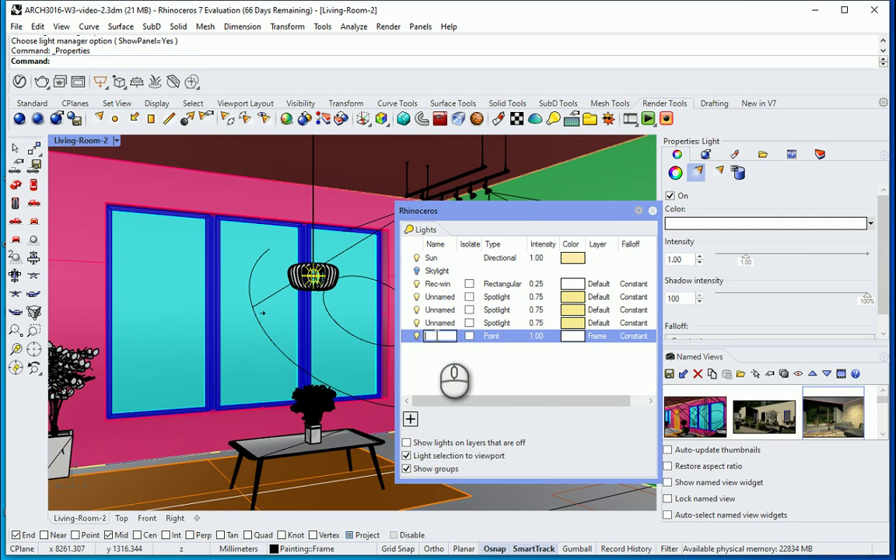
{"action": "type", "text": "Point Light"}
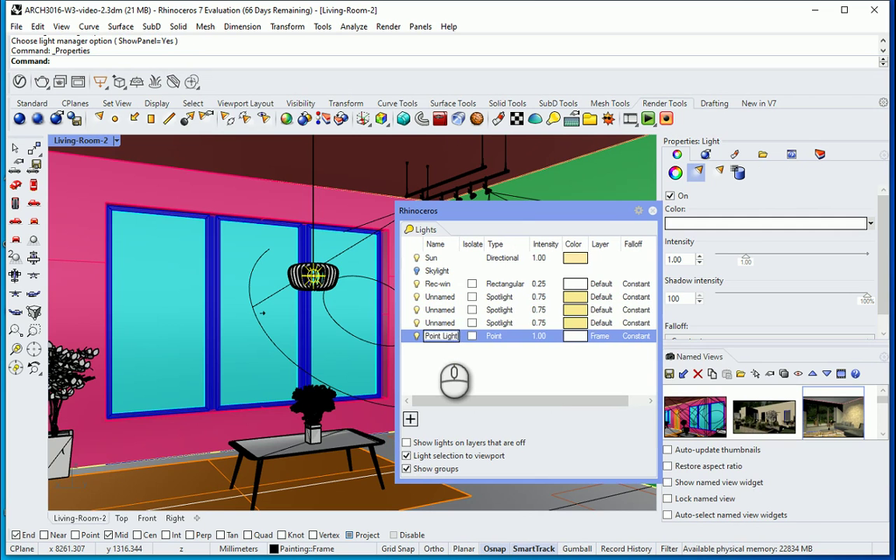
Set the Point Light colour to a pale warm yellow.
{"action": "left_click", "coordinate": [576, 323]}
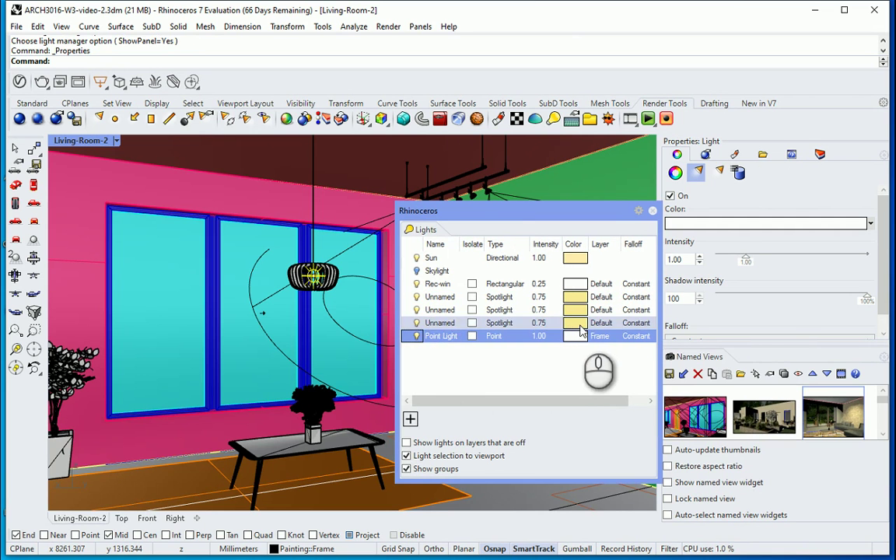
{"action": "left_click", "coordinate": [575, 323]}
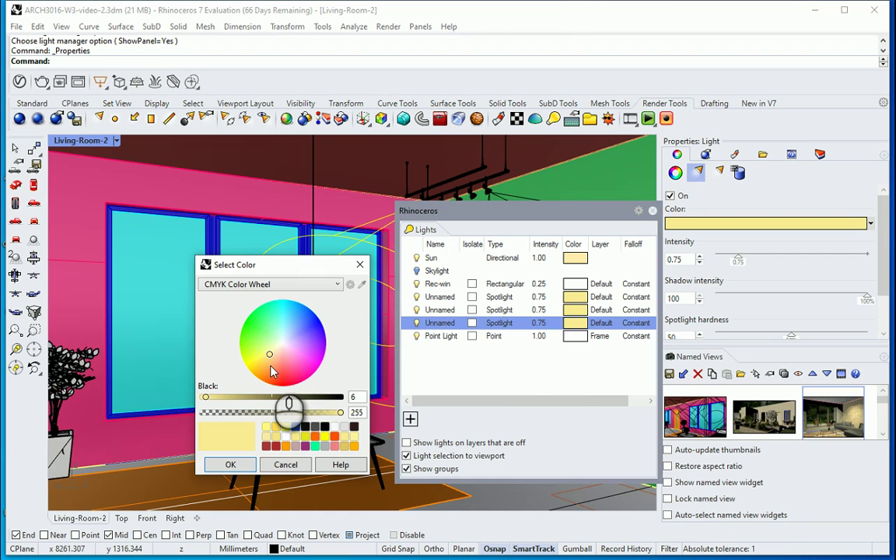
{"action": "left_click", "coordinate": [488, 336]}
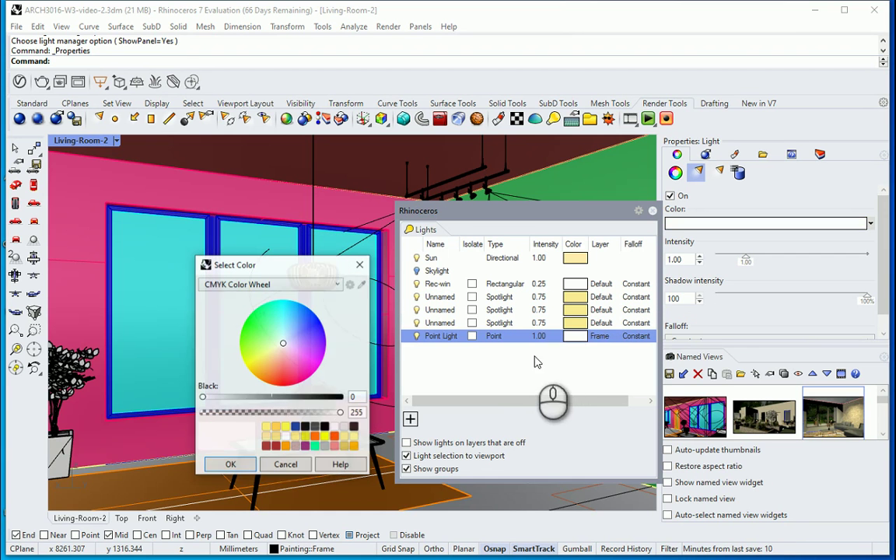
{"action": "left_click", "coordinate": [266, 437]}
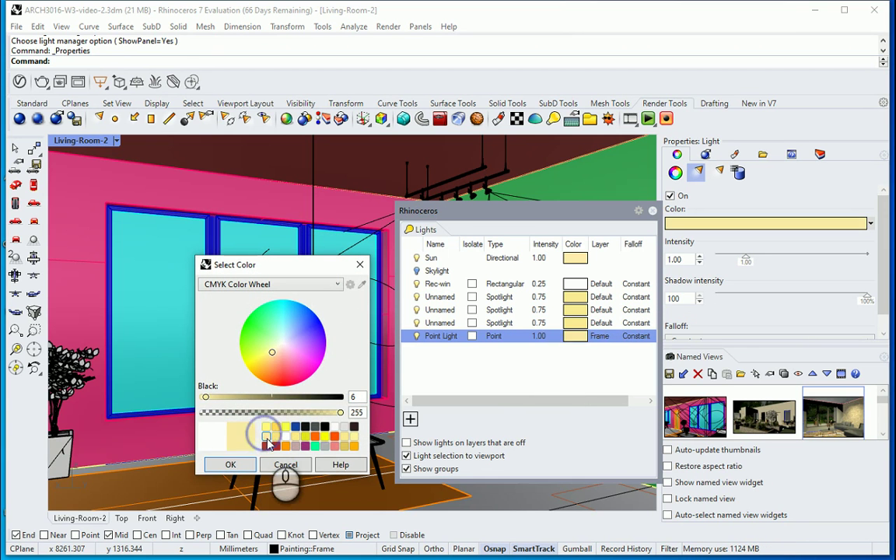
{"action": "left_click", "coordinate": [230, 465]}
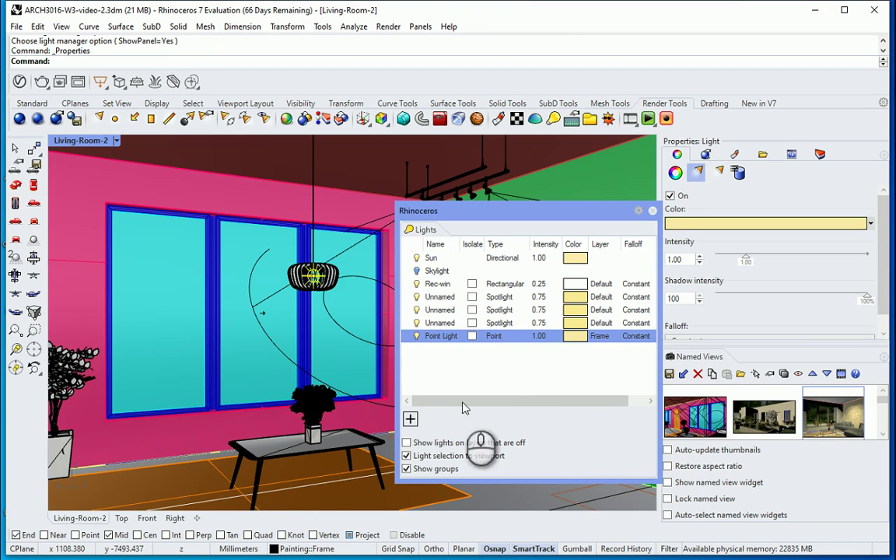
Close the Lights panel and show the hidden sofa again.
{"action": "left_click", "coordinate": [654, 213]}
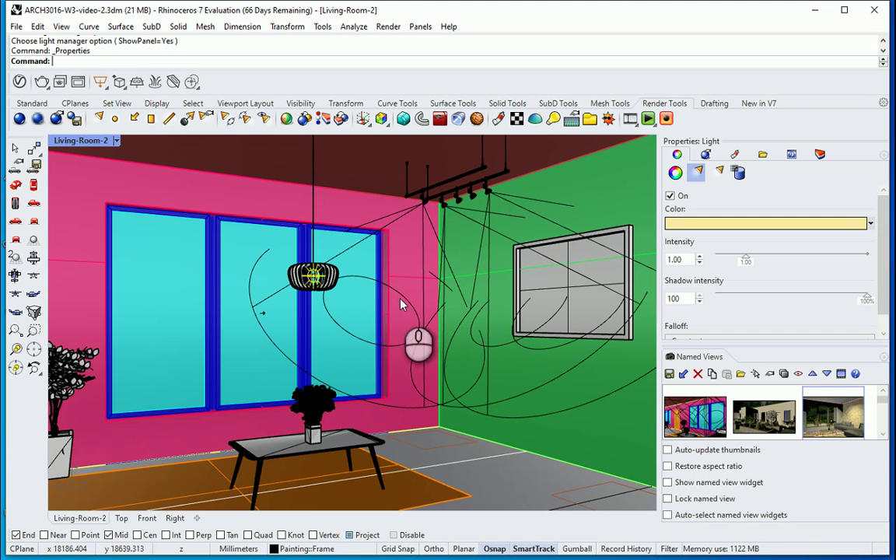
{"action": "left_click", "coordinate": [40, 104]}
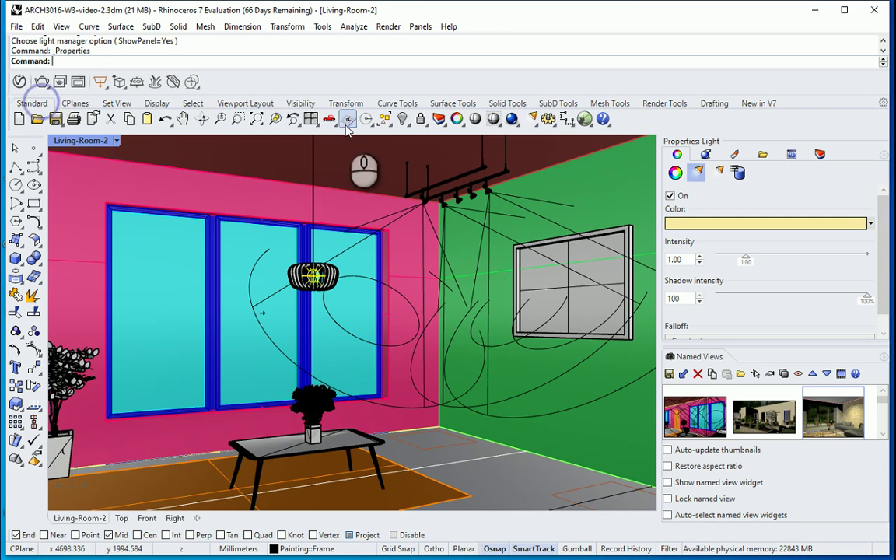
{"action": "left_click", "coordinate": [402, 119]}
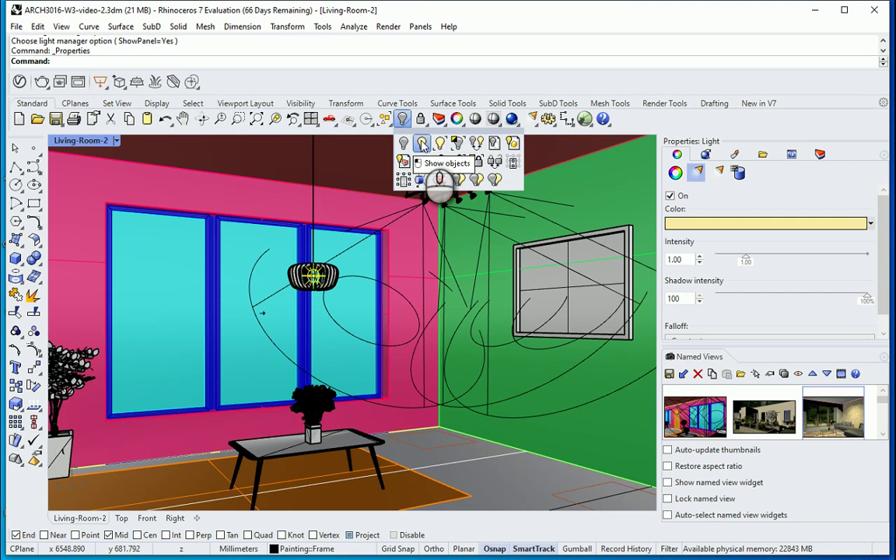
{"action": "left_click", "coordinate": [421, 144]}
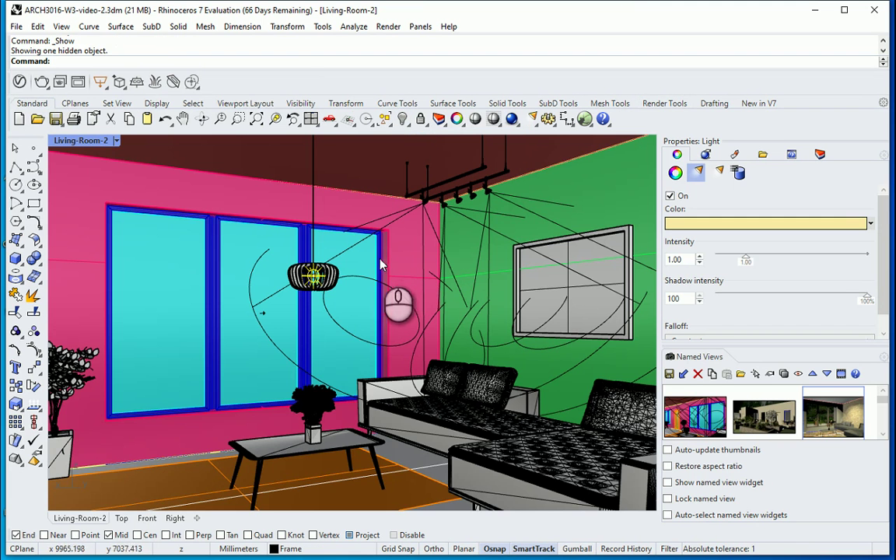
Confirm the document render settings and render a 600 x 371 test of the living room.
{"action": "left_click", "coordinate": [15, 26]}
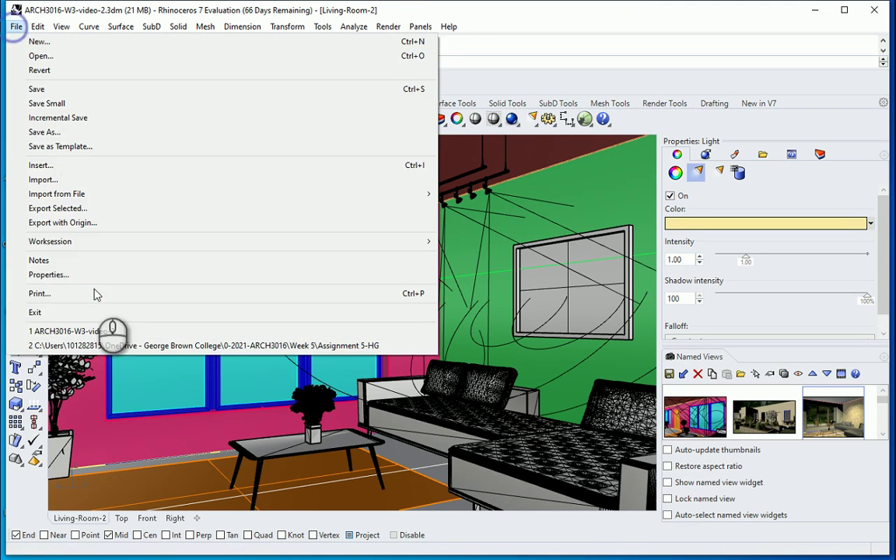
{"action": "left_click", "coordinate": [86, 274]}
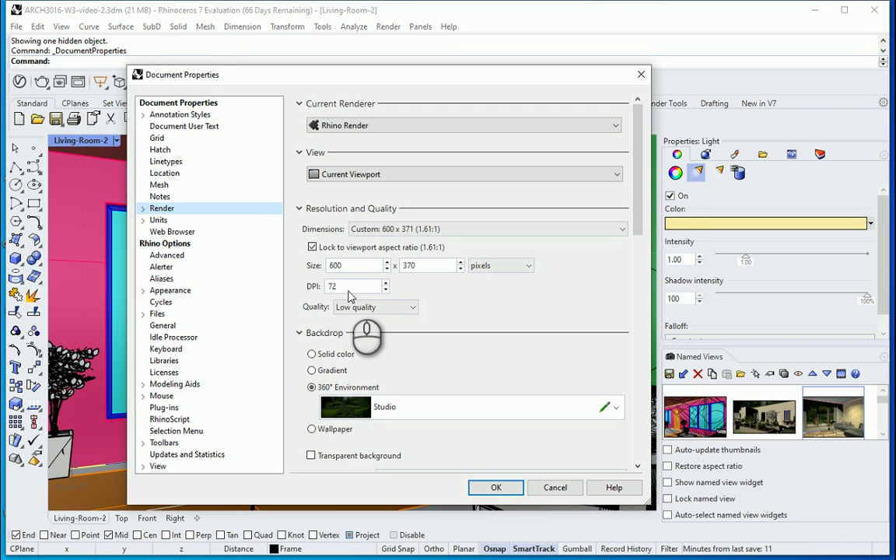
{"action": "left_click", "coordinate": [484, 486]}
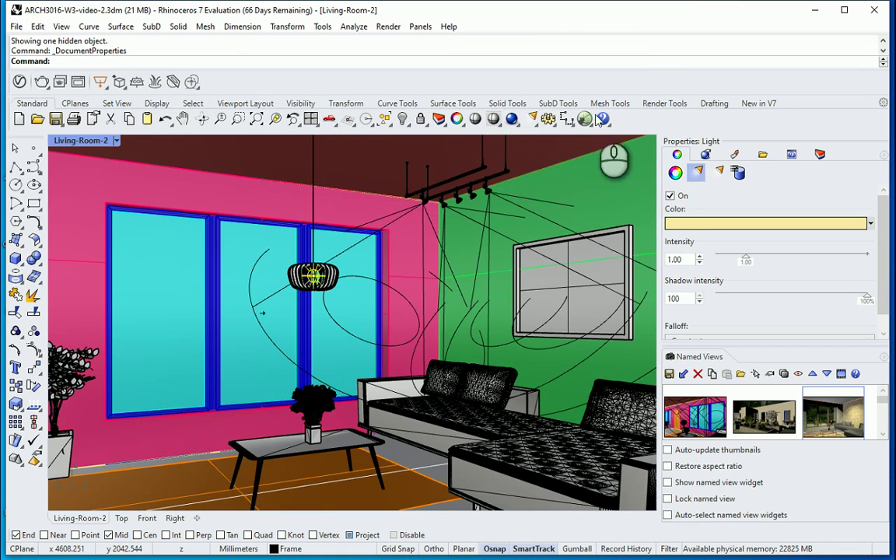
{"action": "left_click", "coordinate": [663, 103]}
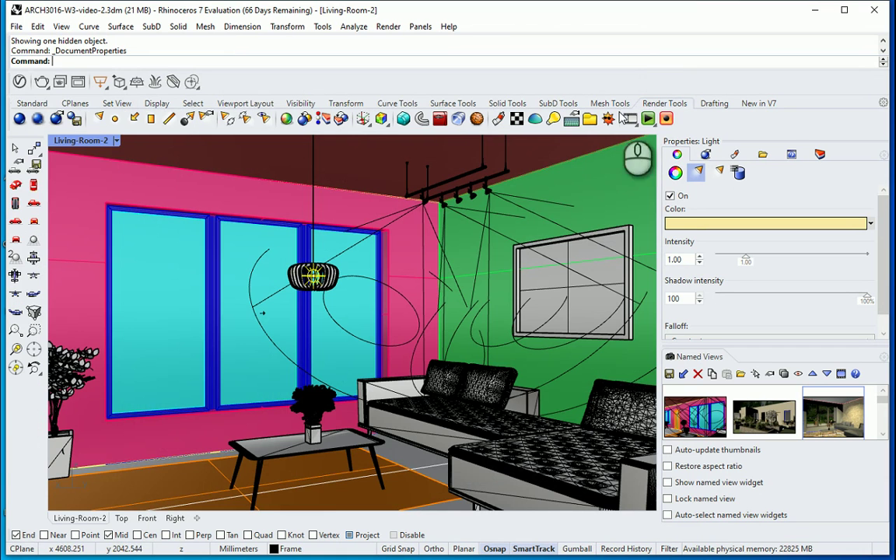
{"action": "left_click", "coordinate": [19, 119]}
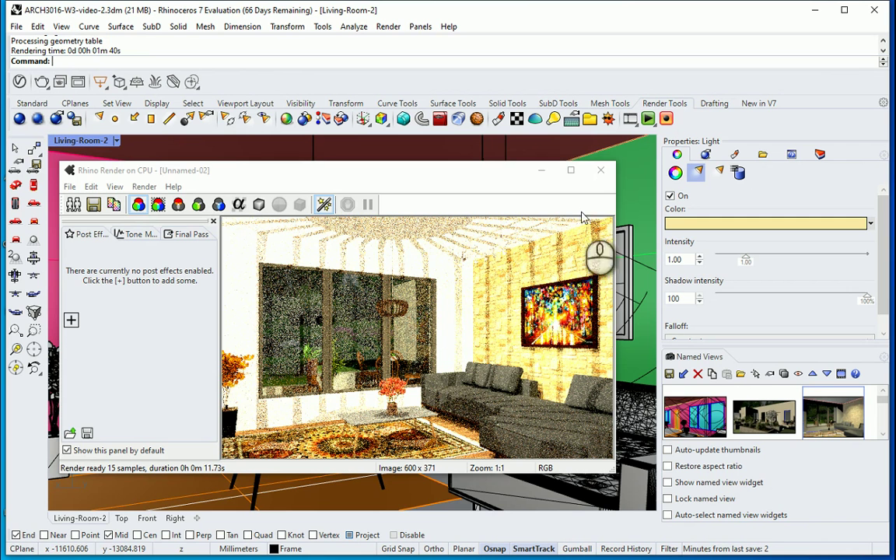
Discard the test render without saving and select Point Light in the Lights panel.
{"action": "left_click", "coordinate": [598, 173]}
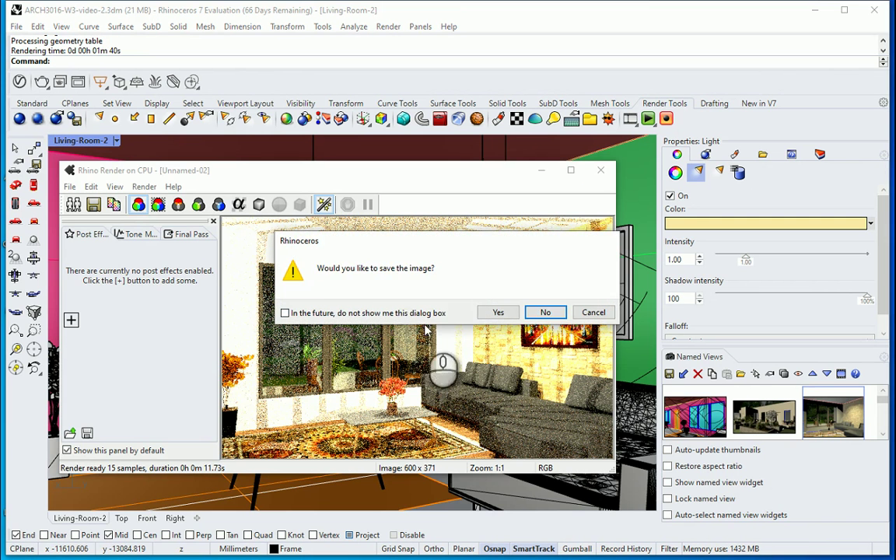
{"action": "left_click", "coordinate": [542, 312]}
{"action": "left_click", "coordinate": [500, 118]}
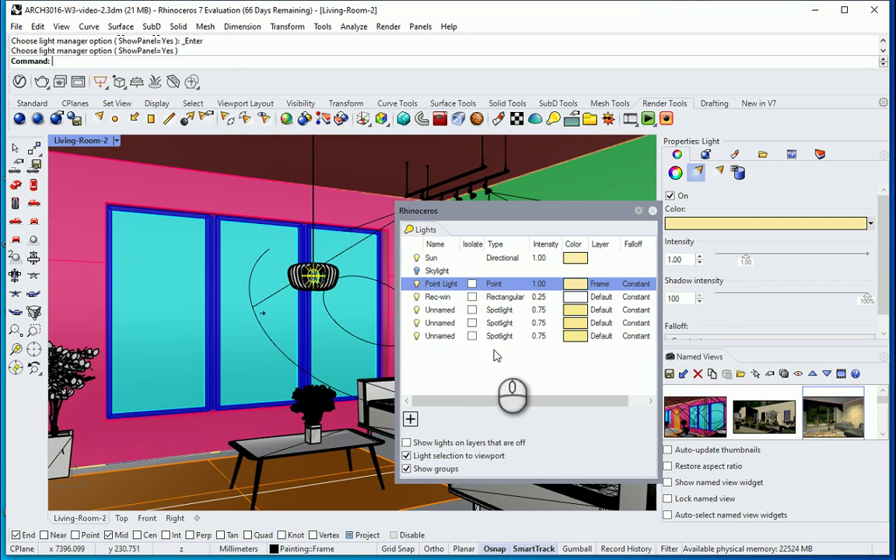
{"action": "left_click", "coordinate": [552, 298]}
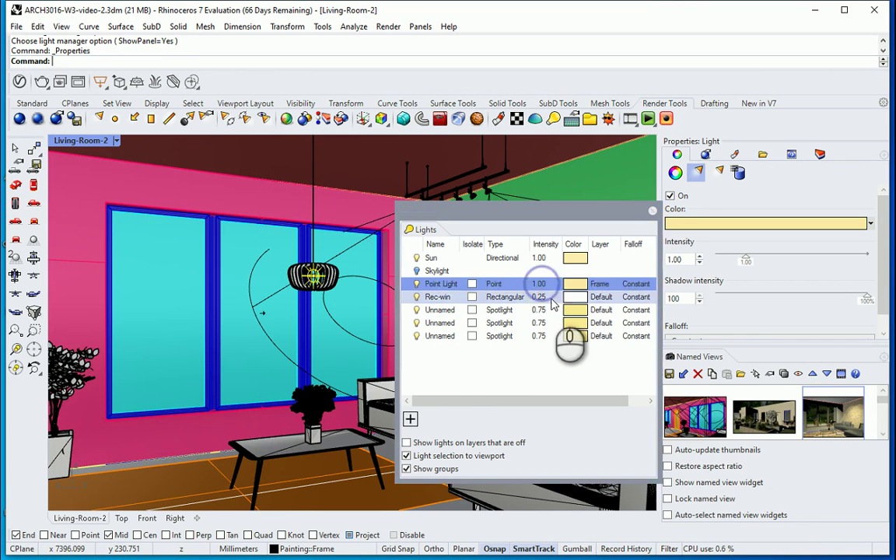
{"action": "left_click", "coordinate": [545, 285]}
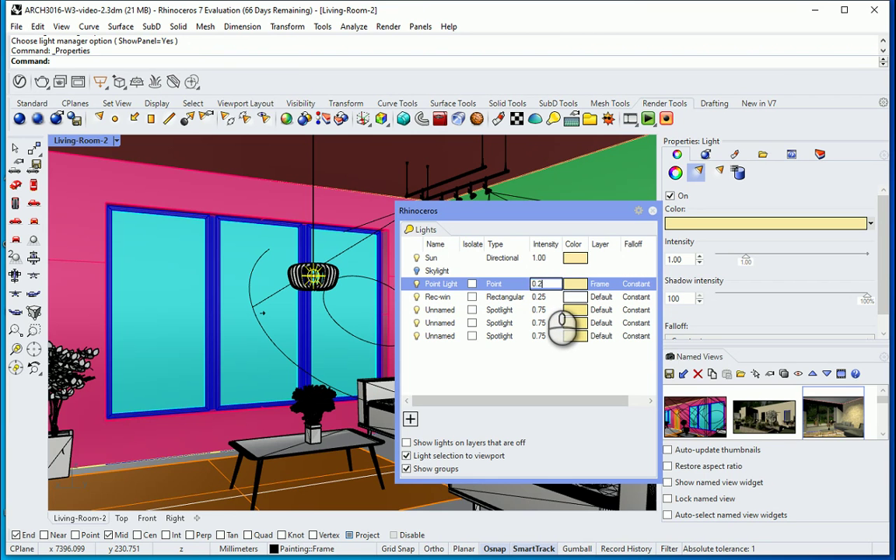
Lower the Point Light intensity to 0.10 and close the Lights panel.
{"action": "key", "text": "Return"}
{"action": "left_click", "coordinate": [545, 285]}
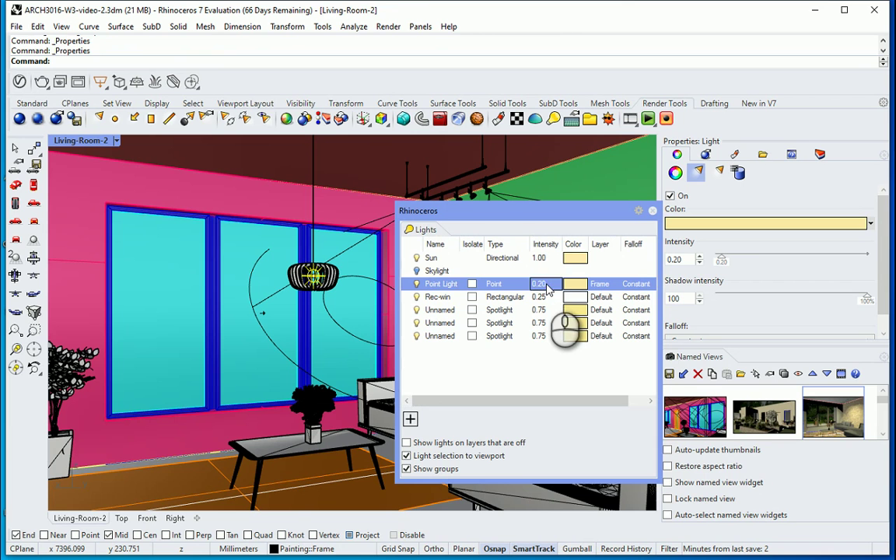
{"action": "left_click", "coordinate": [542, 287]}
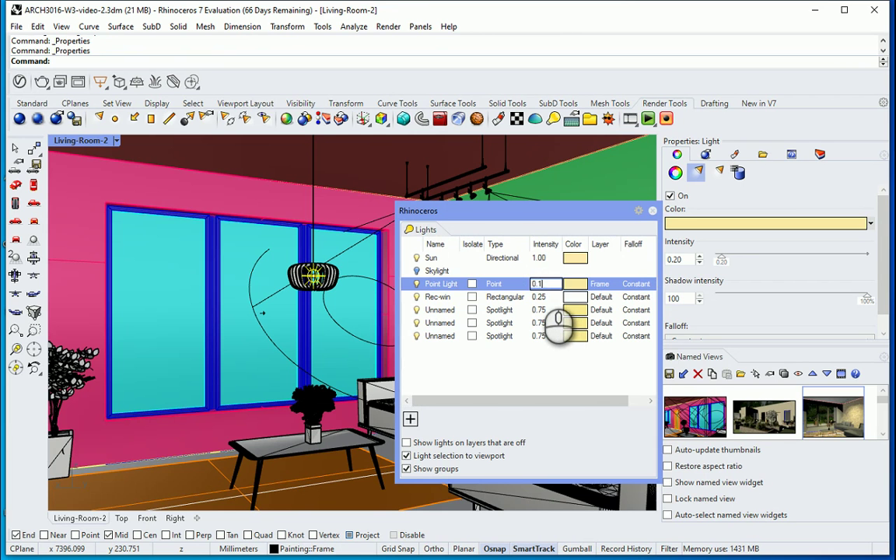
{"action": "type", "text": "0.1"}
{"action": "key", "text": "Return"}
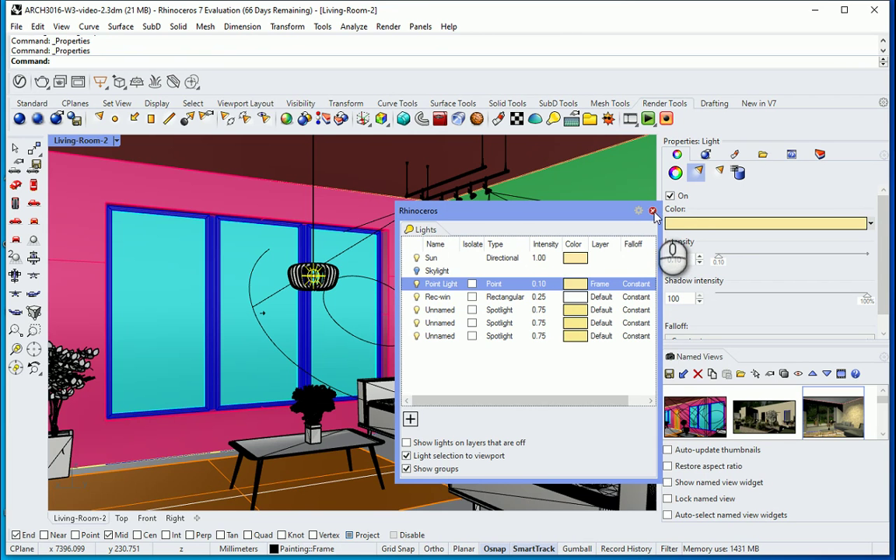
{"action": "left_click", "coordinate": [653, 212]}
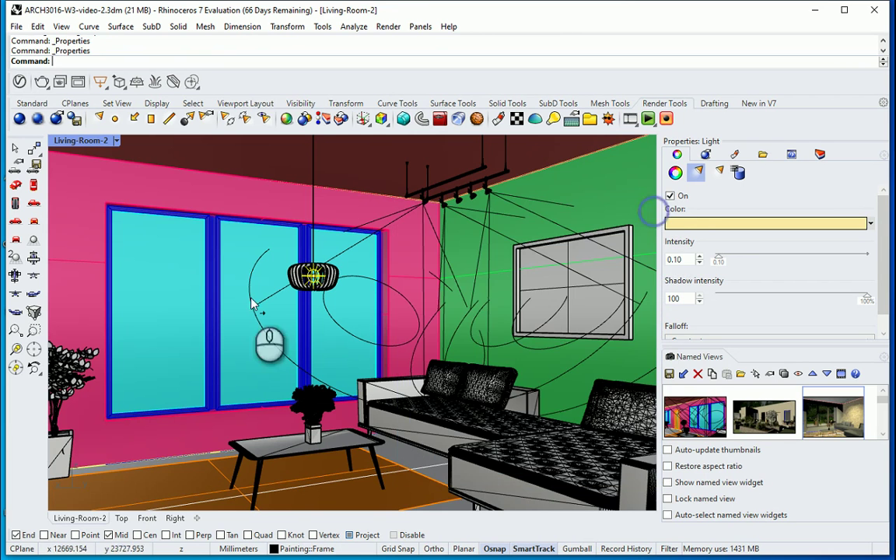
Test-render the view with the pendant light at 0.10, then close the render window.
{"action": "left_click", "coordinate": [20, 119]}
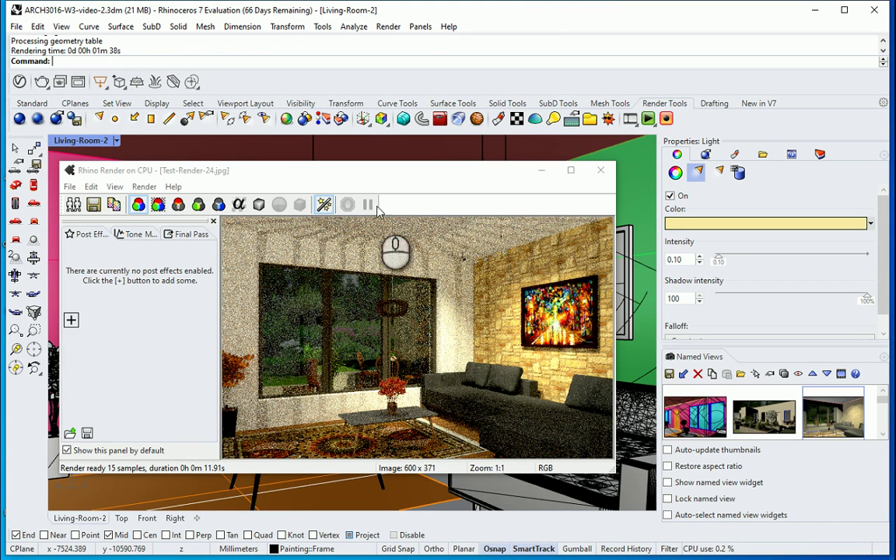
{"action": "left_click", "coordinate": [602, 171]}
In the document's Render properties, set 300 DPI, Final quality and a 1000-pixel image width.
{"action": "left_click", "coordinate": [16, 27]}
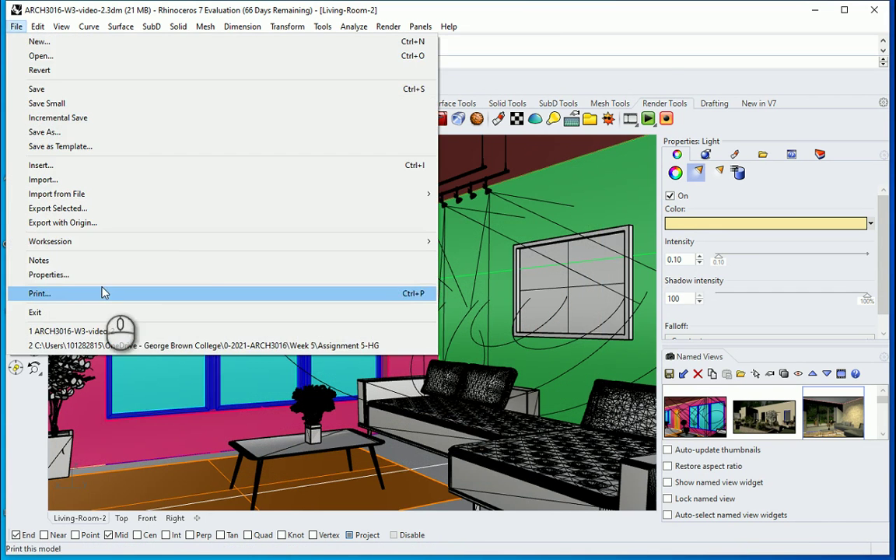
{"action": "left_click", "coordinate": [101, 274]}
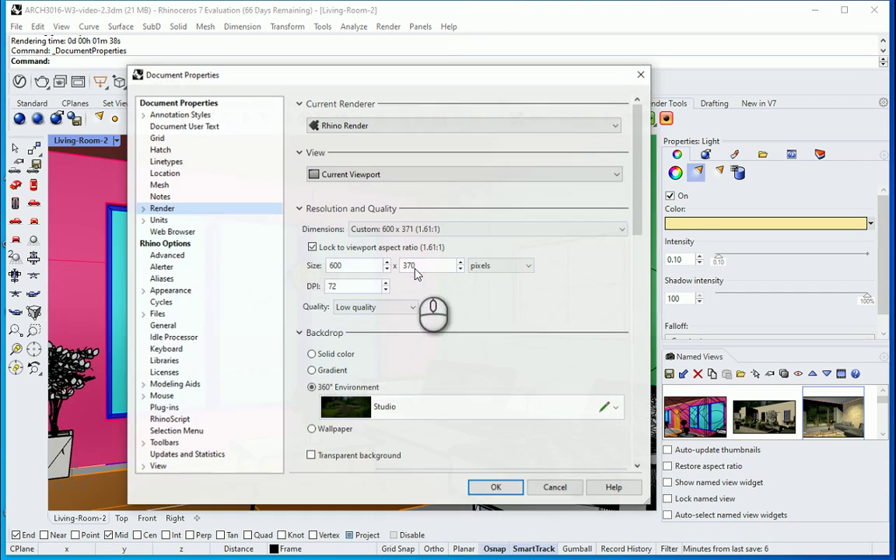
{"action": "double_click", "coordinate": [364, 285]}
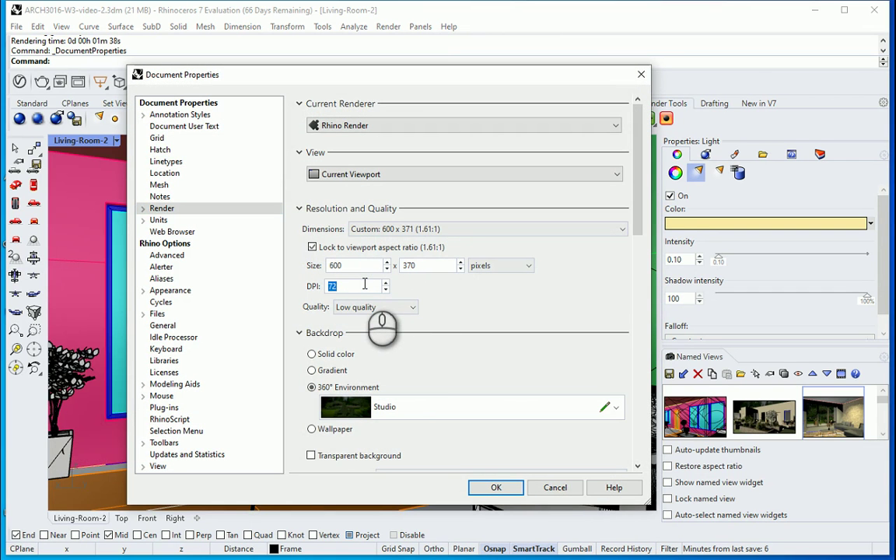
{"action": "type", "text": "300"}
{"action": "left_click", "coordinate": [398, 308]}
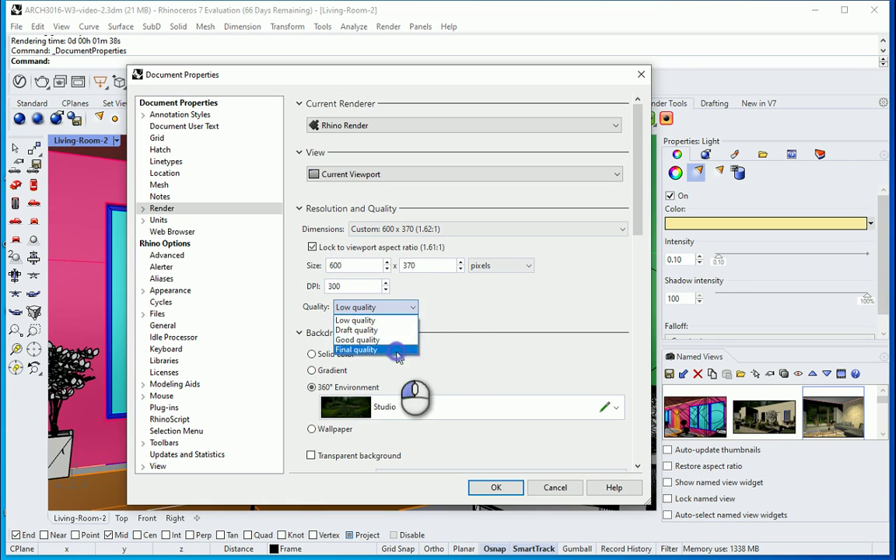
{"action": "left_click", "coordinate": [399, 350]}
{"action": "double_click", "coordinate": [362, 265]}
{"action": "type", "text": "1000"}
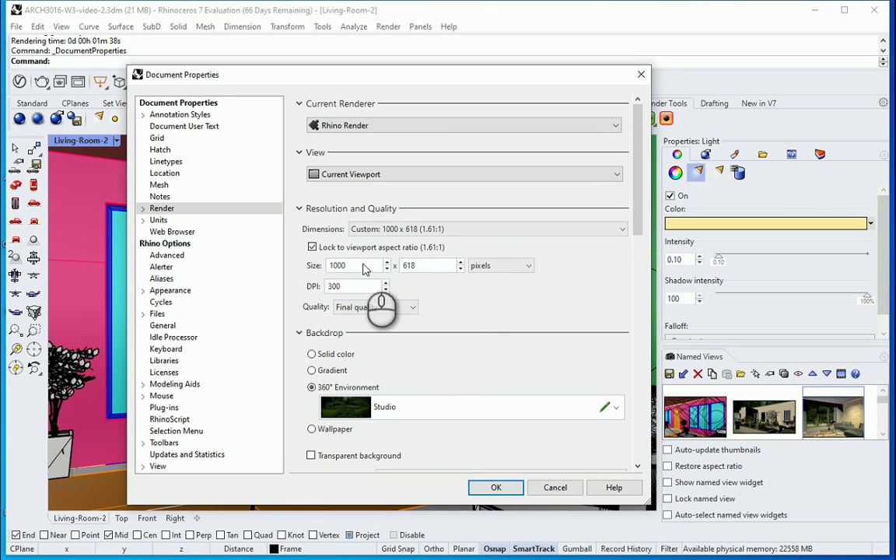
{"action": "left_click", "coordinate": [486, 315]}
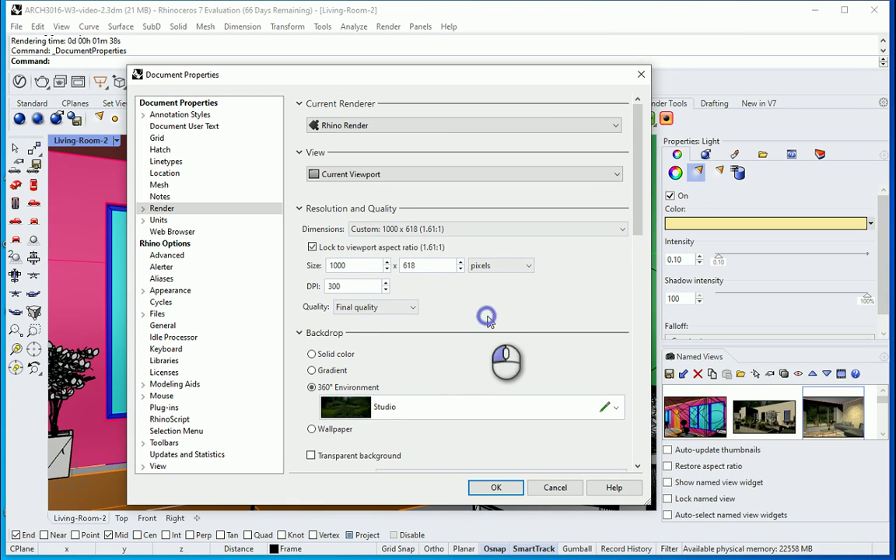